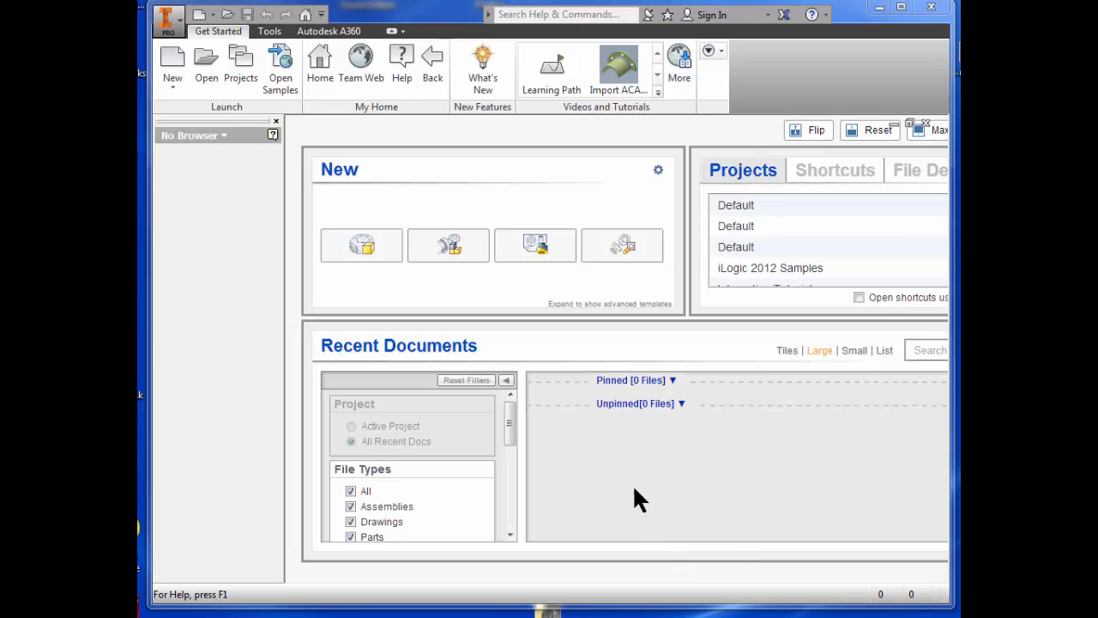
Create a new part from the standard part template.
left_click(366, 250)
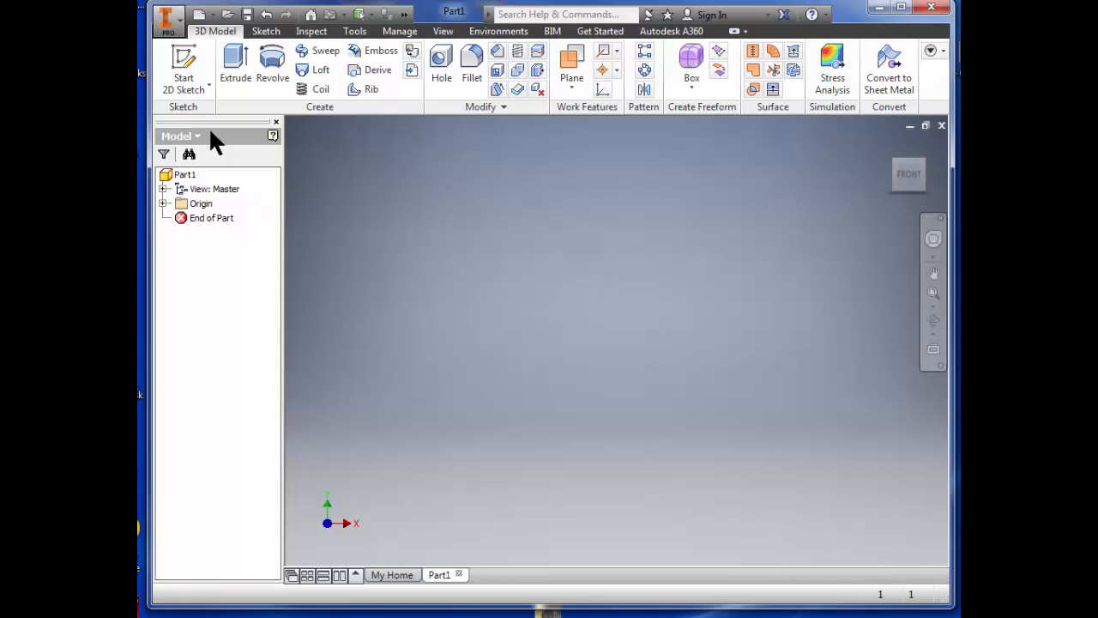
Float the model browser and dock it back in place, and hide it and restore its display.
left_click_drag(210, 131, 401, 217)
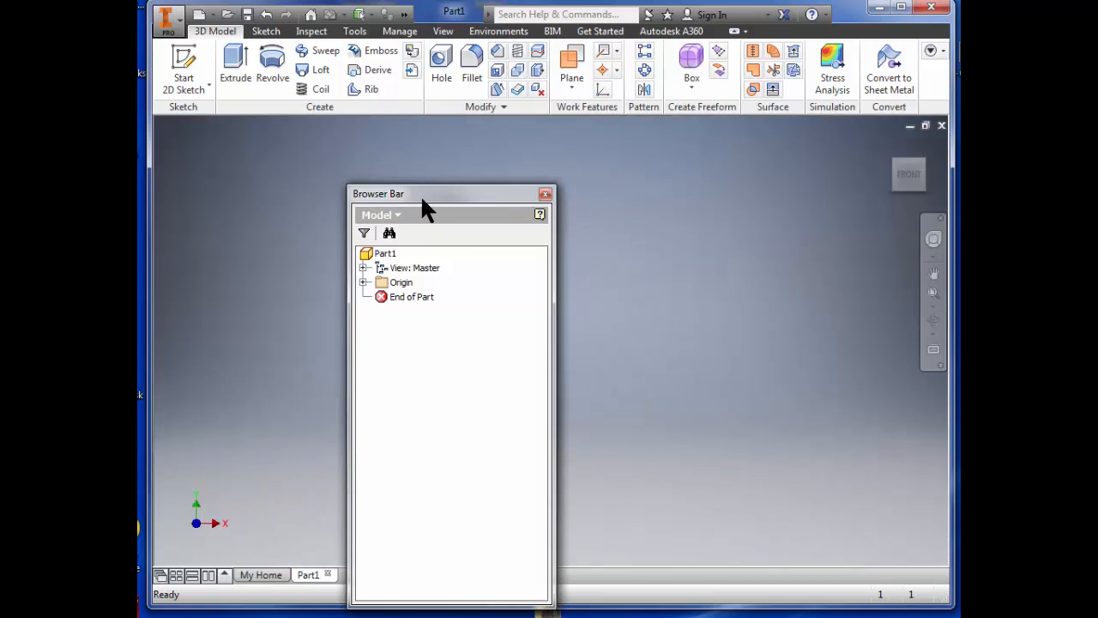
left_click_drag(170, 116, 219, 110)
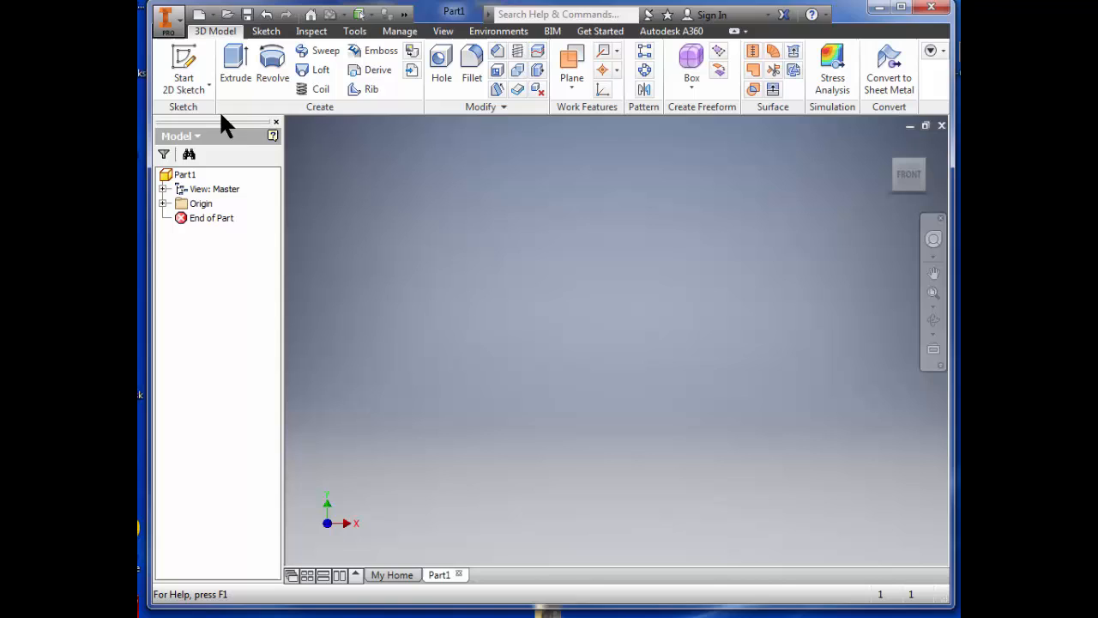
left_click(276, 122)
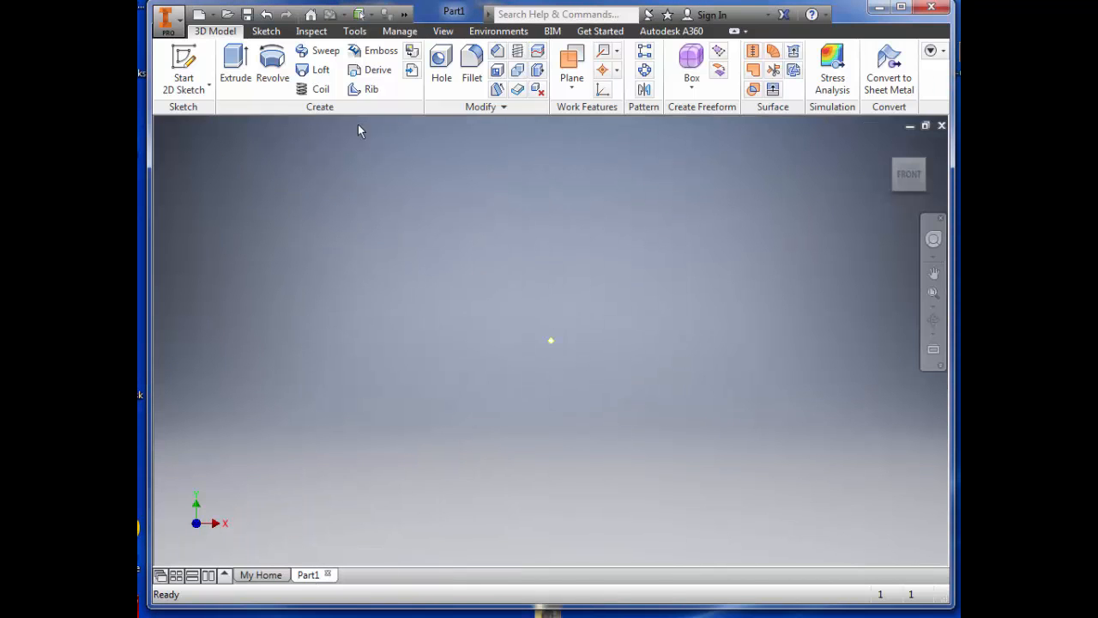
left_click(443, 32)
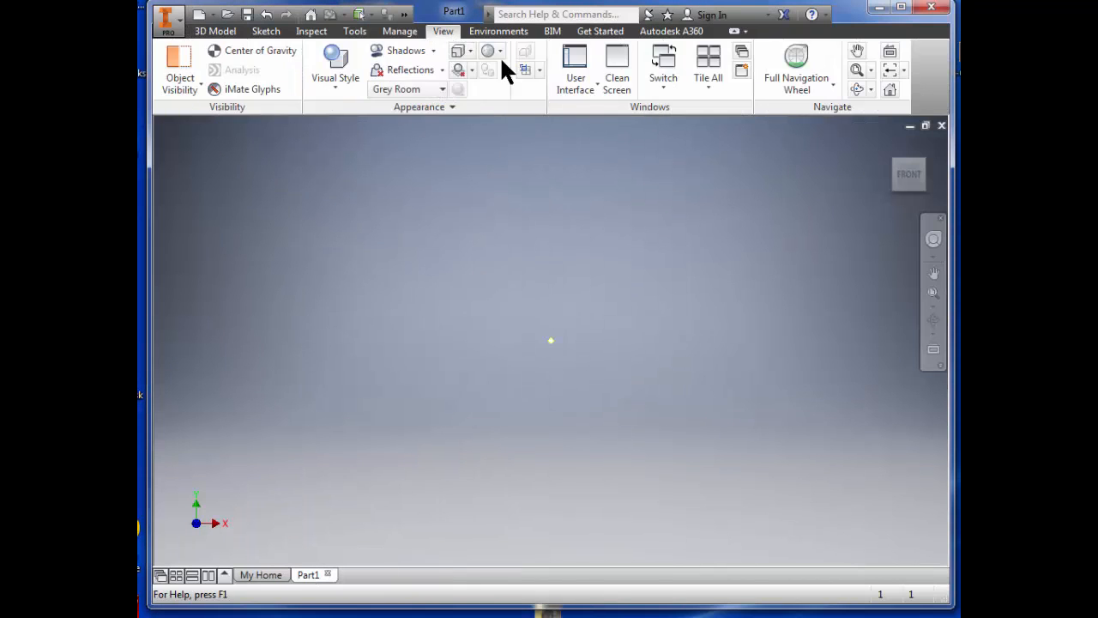
left_click(589, 85)
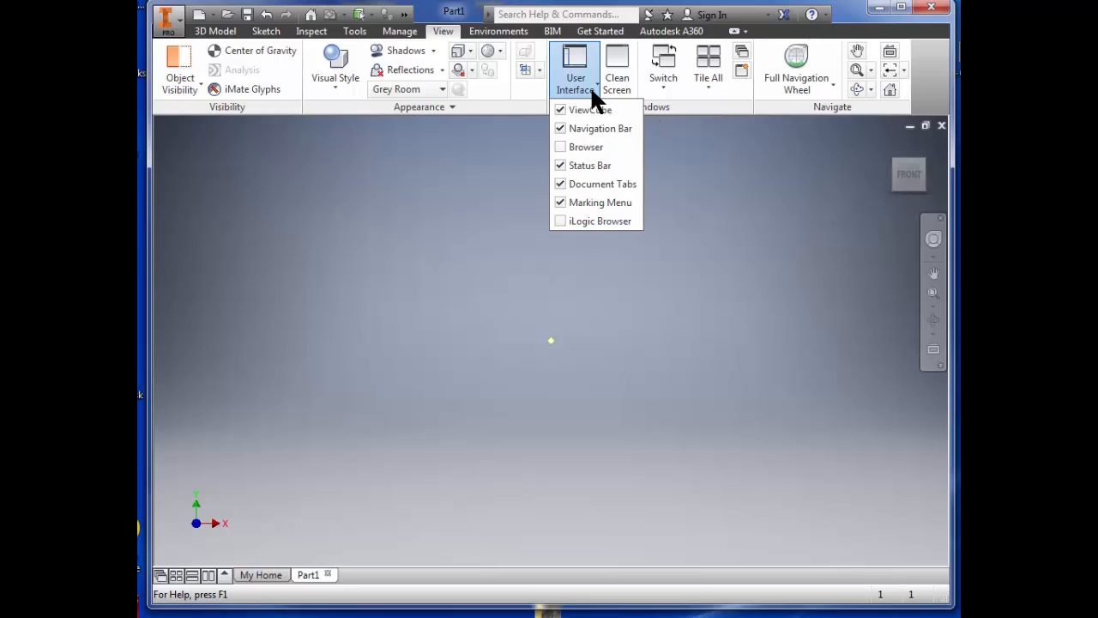
left_click(574, 146)
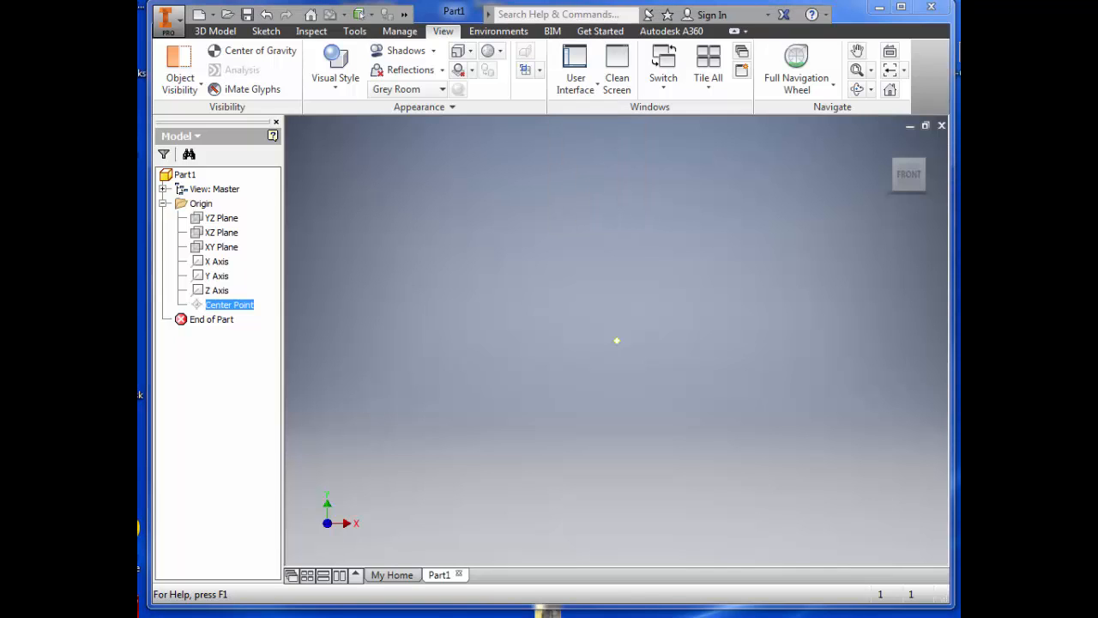
Examine the part's origin YZ, XZ and XY planes and the center point in the model browser.
left_click(221, 32)
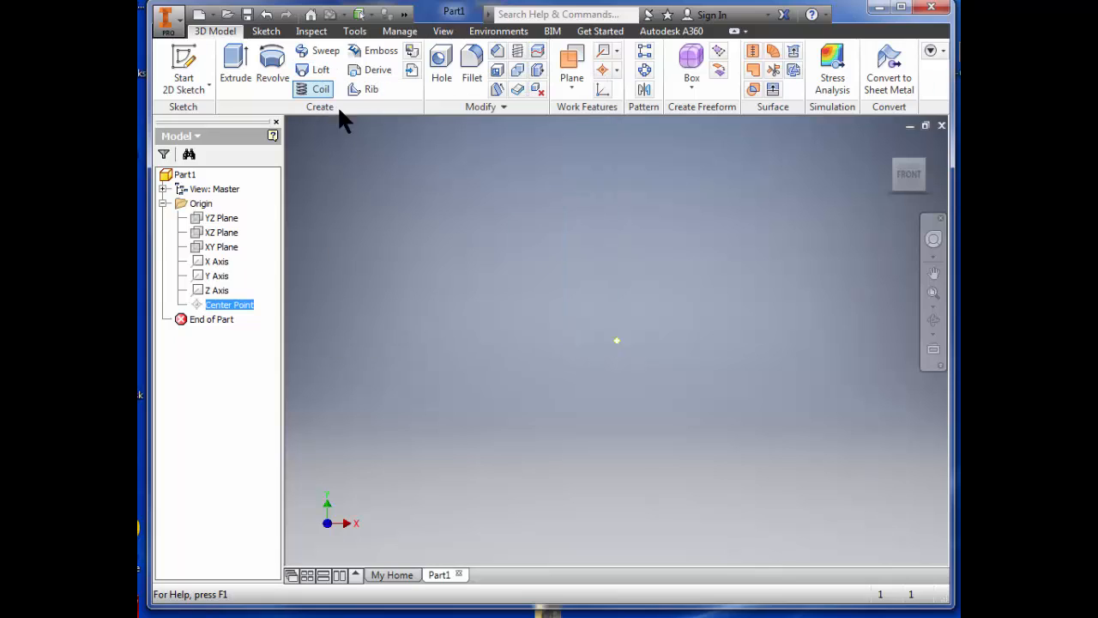
left_click(410, 281)
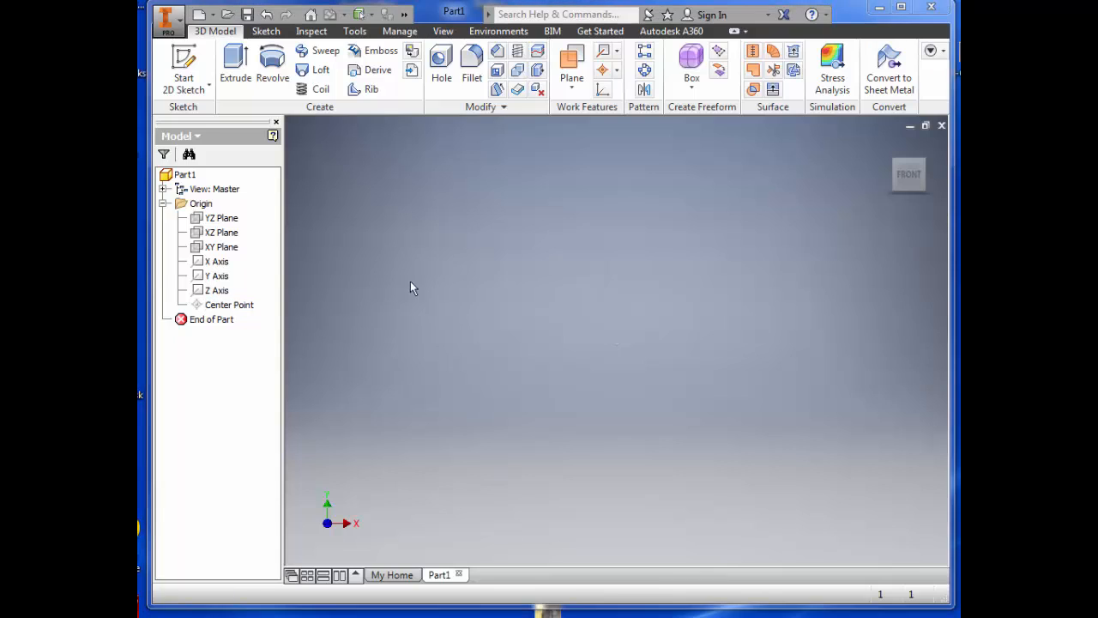
left_click(201, 205)
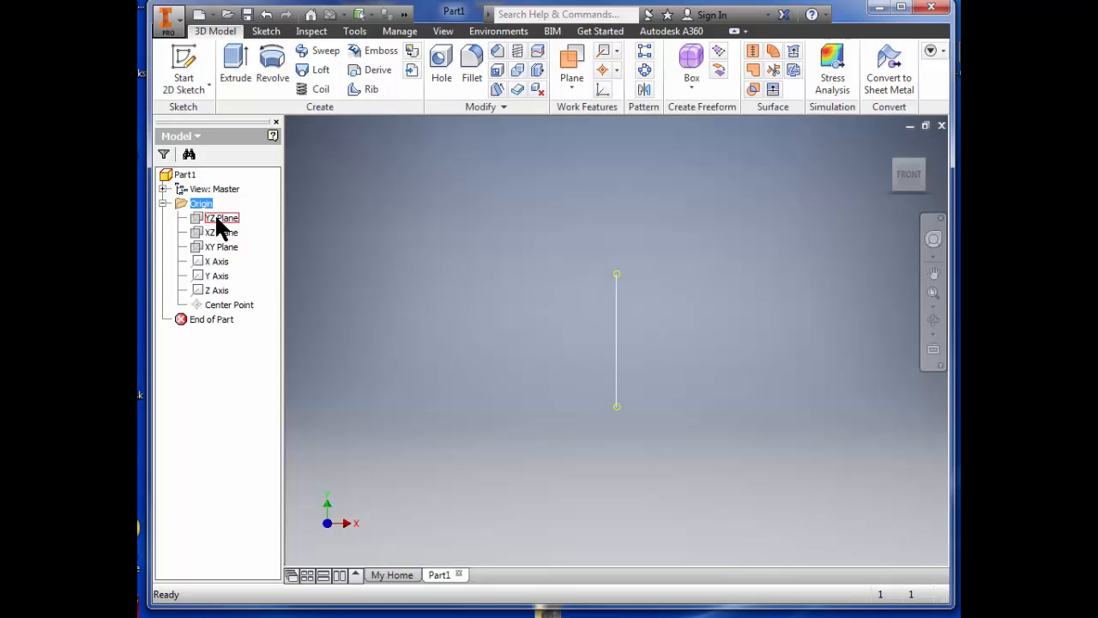
left_click(218, 221)
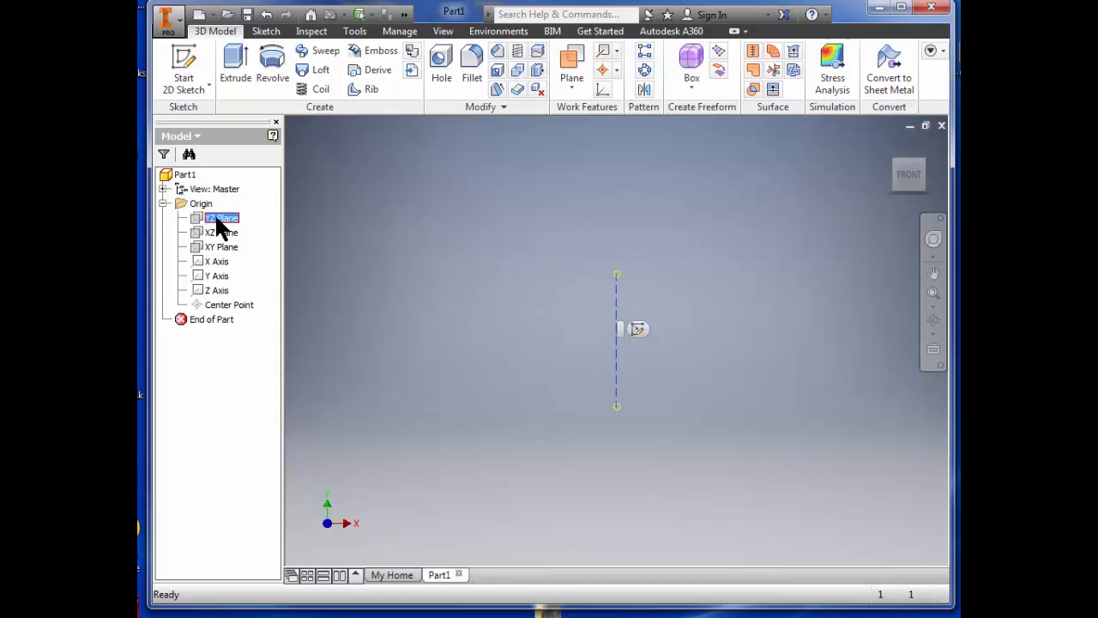
left_click(216, 232)
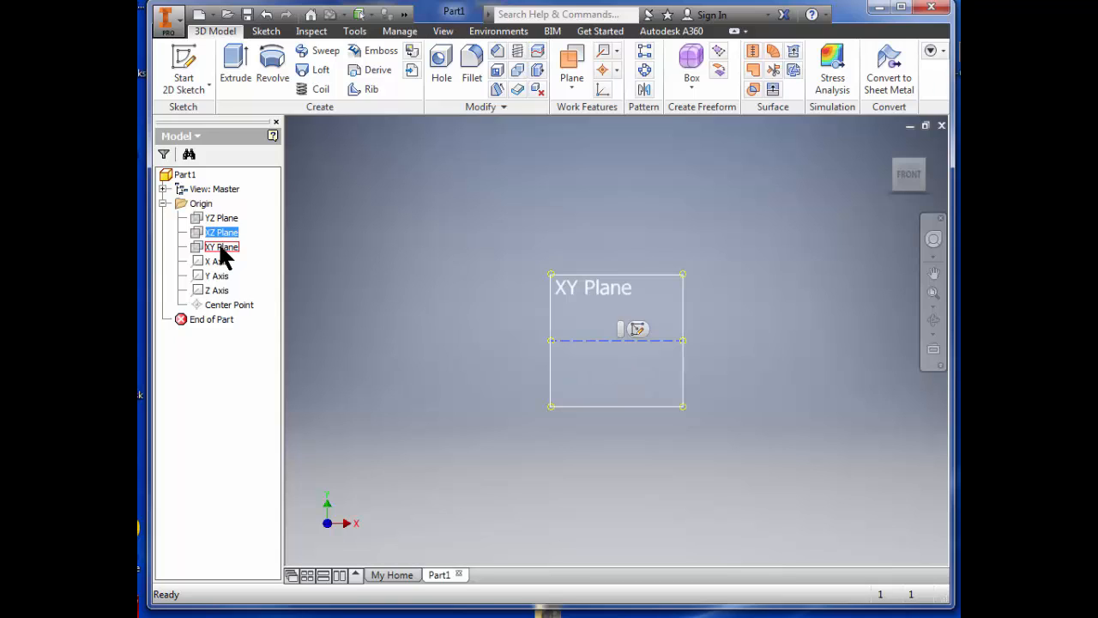
left_click(221, 247)
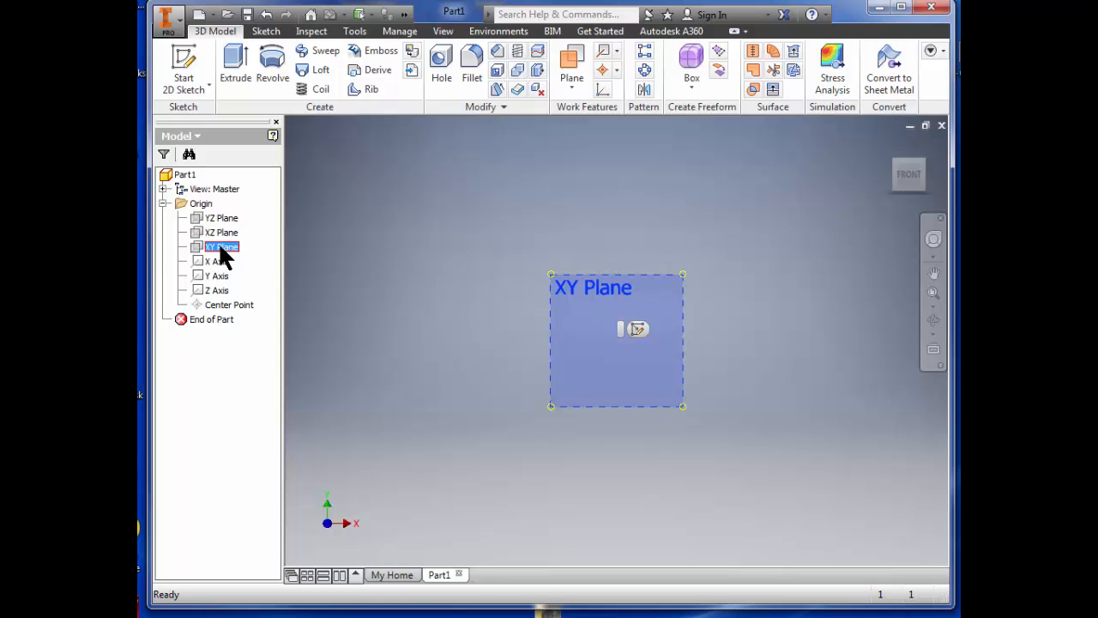
left_click(228, 305)
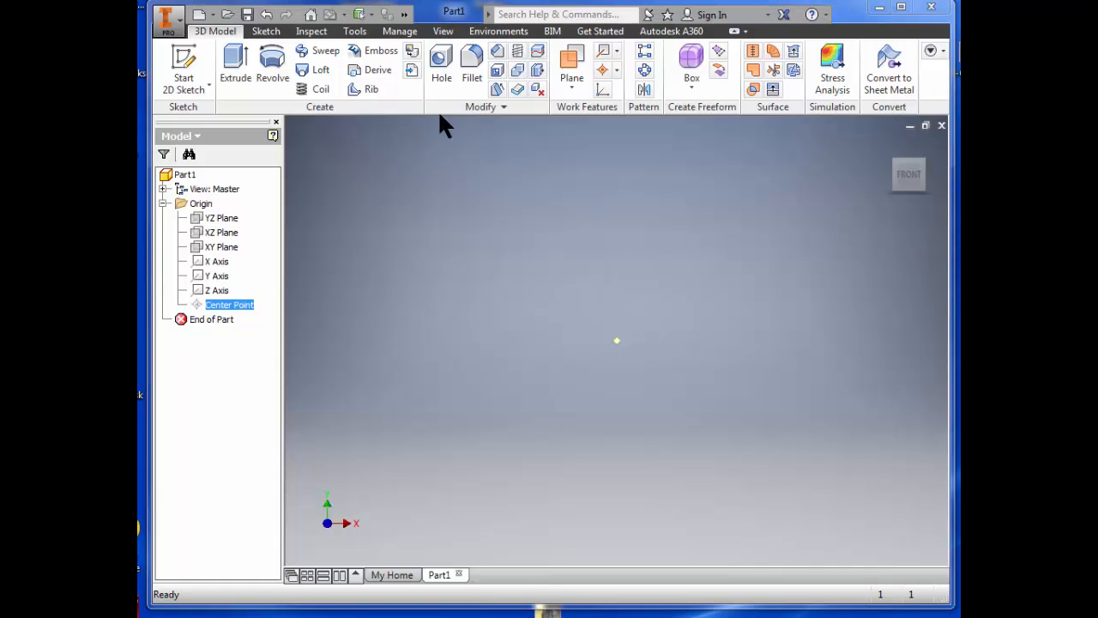
On the XY plane, sketch a closed L-shaped line profile from the origin, about 1.3 in wide and 1.08 in high, with a 0.53 in high foot.
left_click(222, 246)
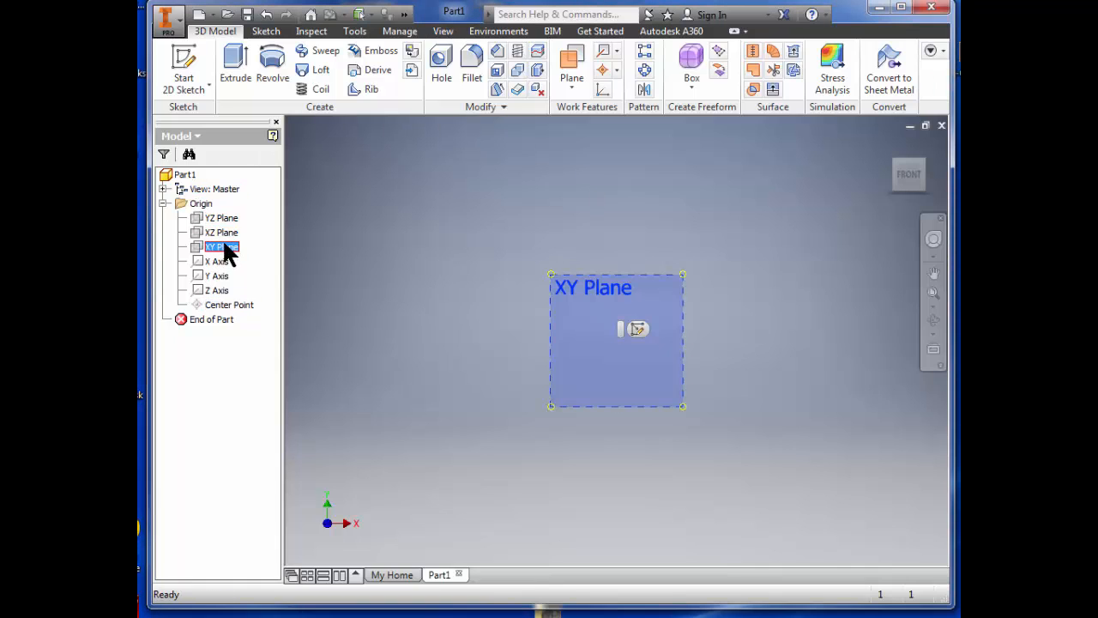
left_click(639, 327)
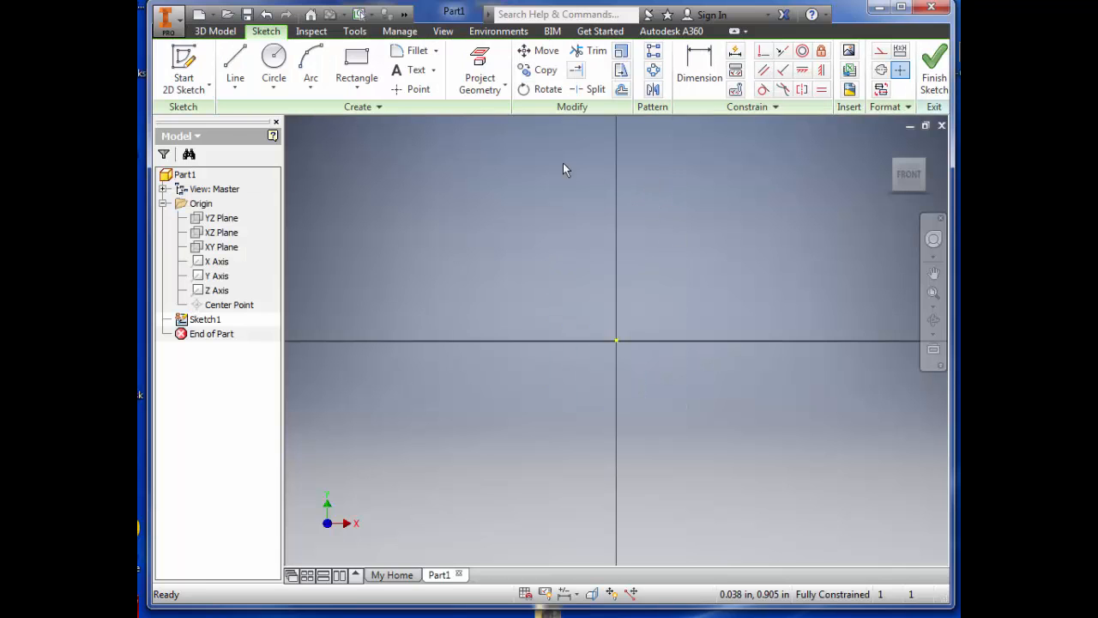
left_click(238, 58)
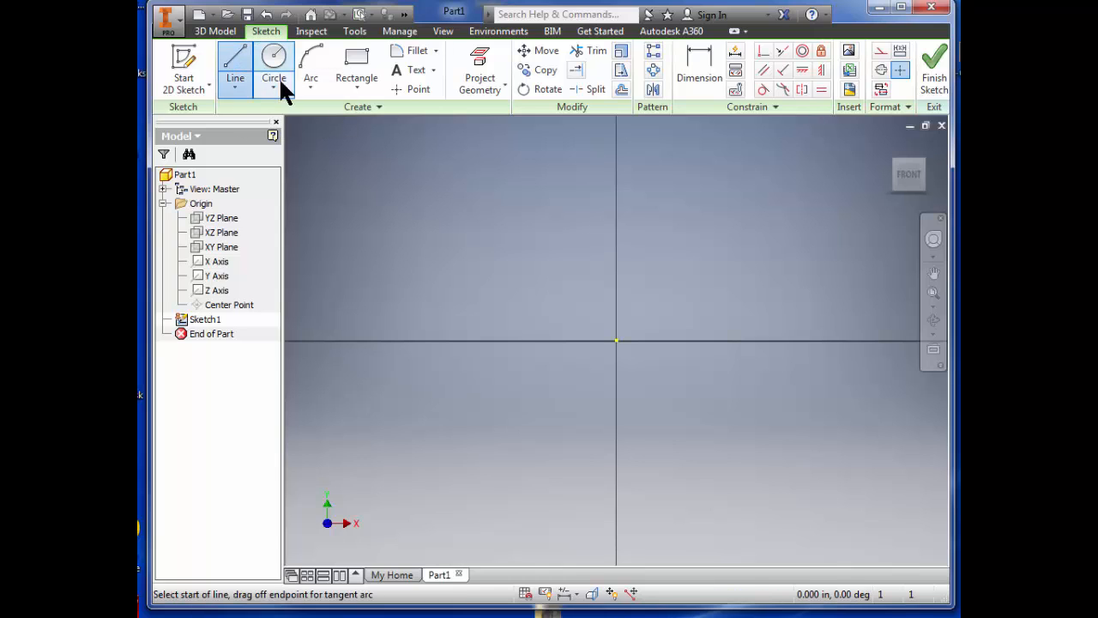
left_click(615, 341)
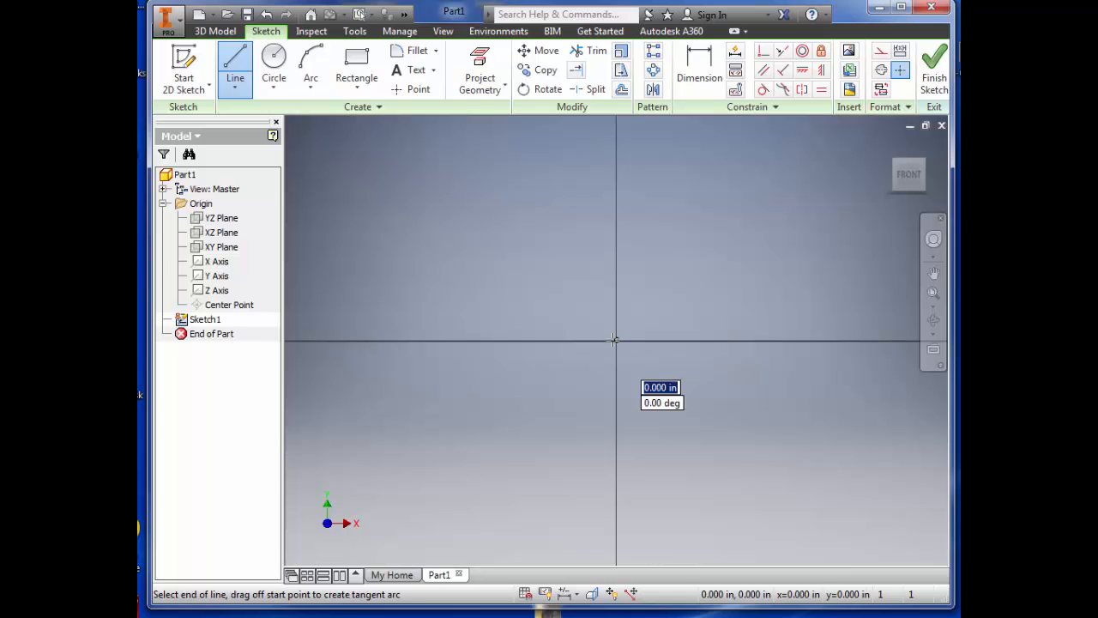
left_click(835, 341)
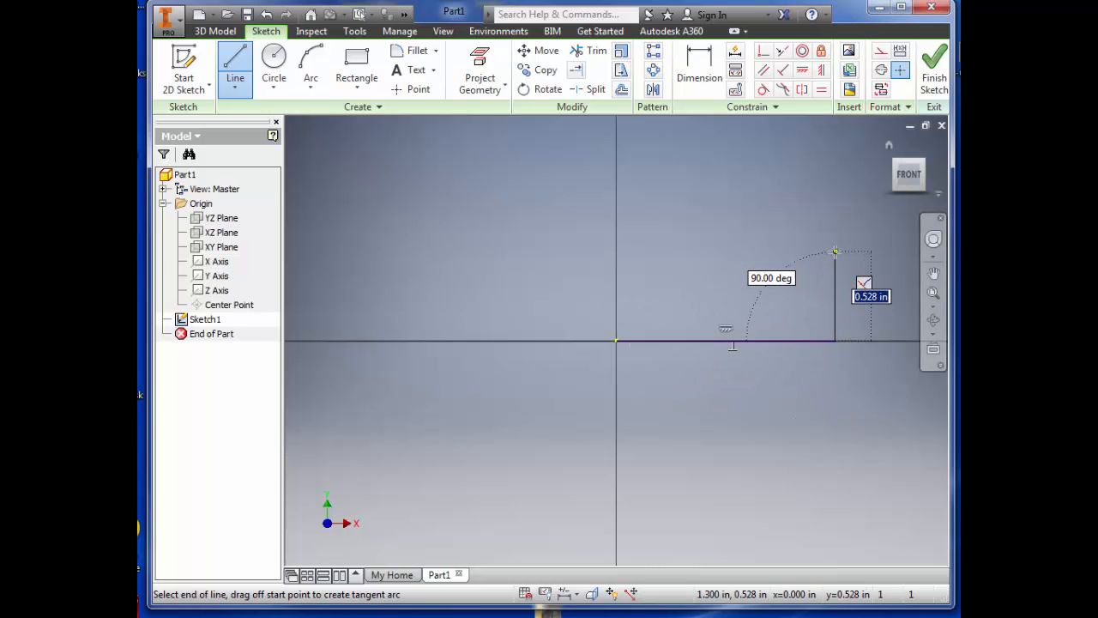
left_click(835, 251)
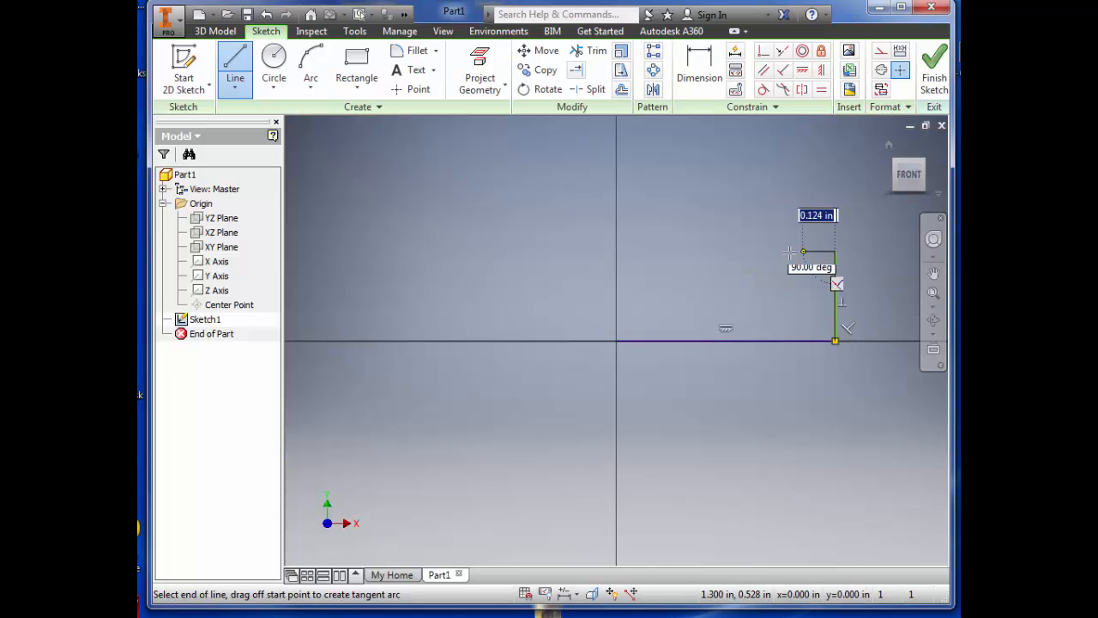
left_click(693, 252)
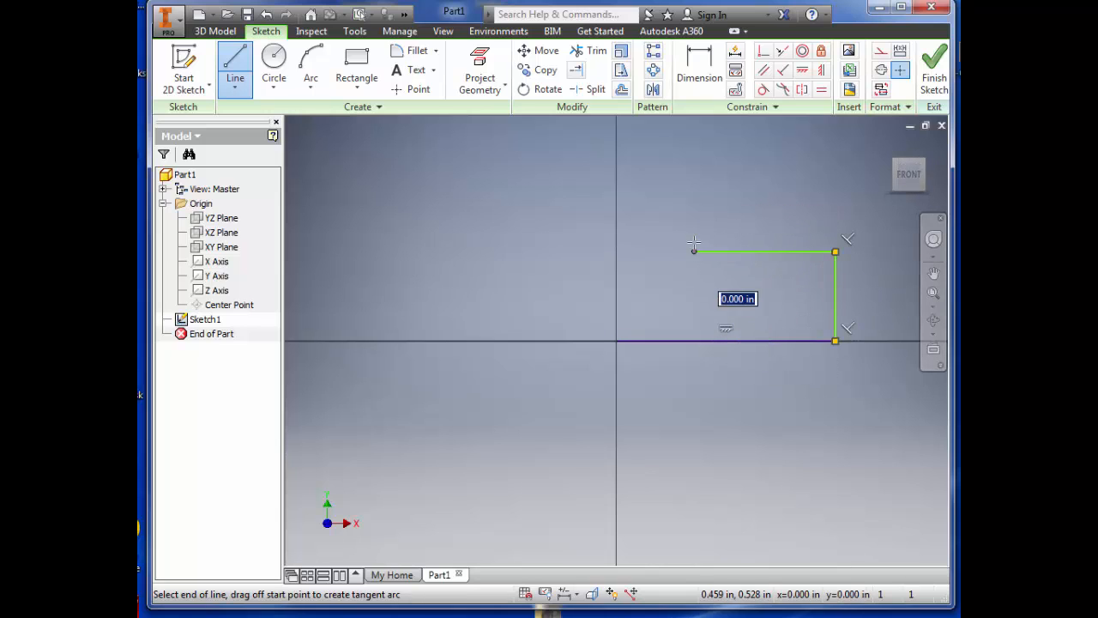
left_click(693, 159)
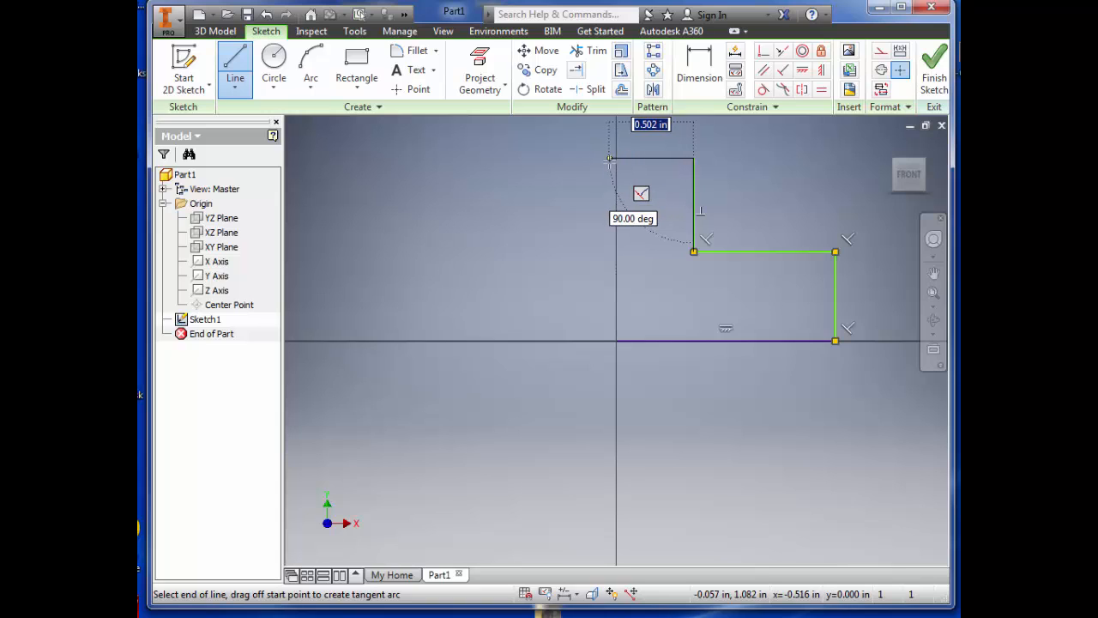
left_click(616, 159)
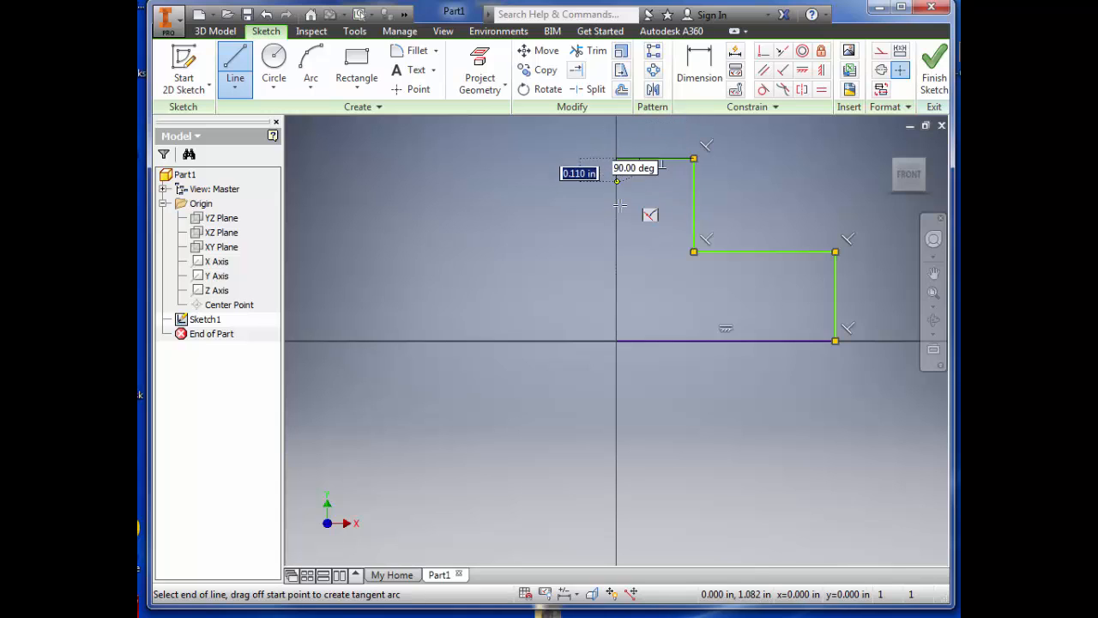
left_click(617, 340)
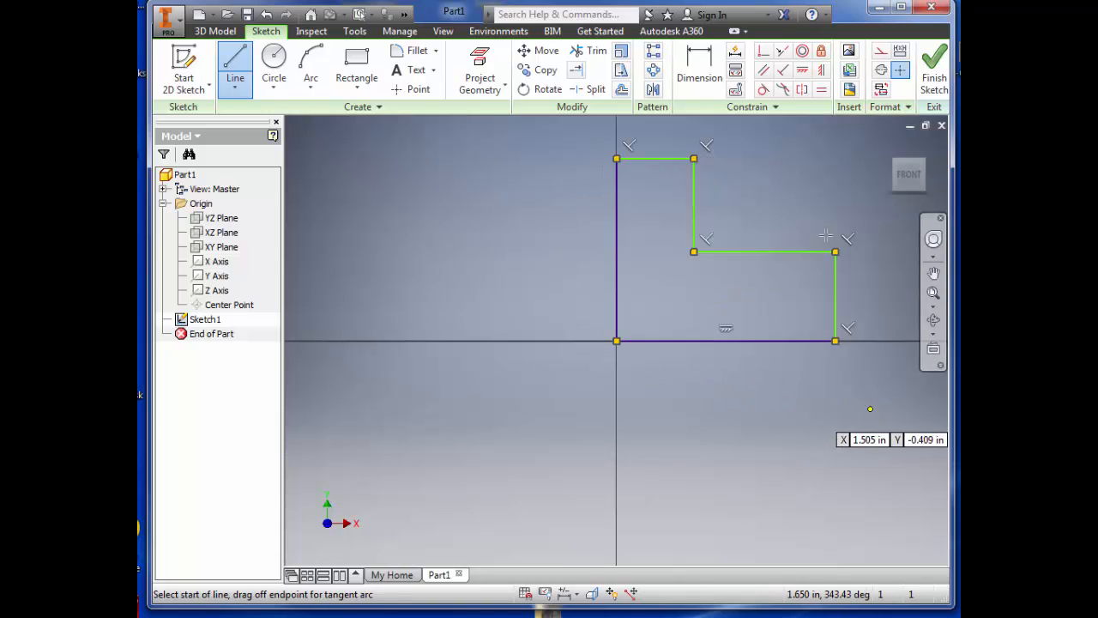
Dimension the bottom edge of the L-shaped profile to 2 in.
left_click(700, 60)
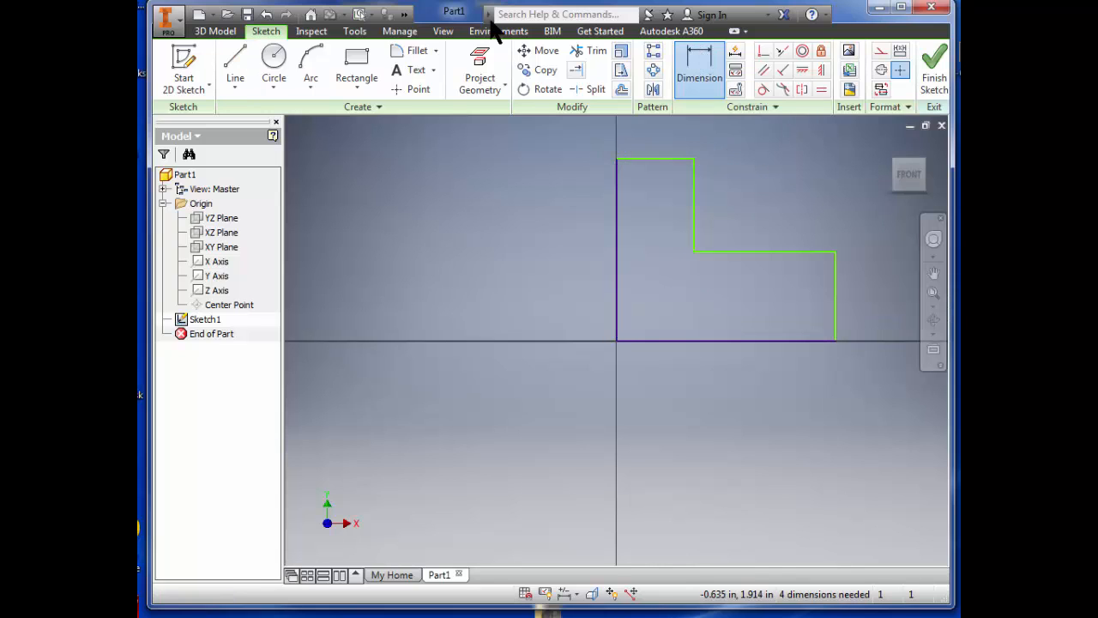
left_click(695, 340)
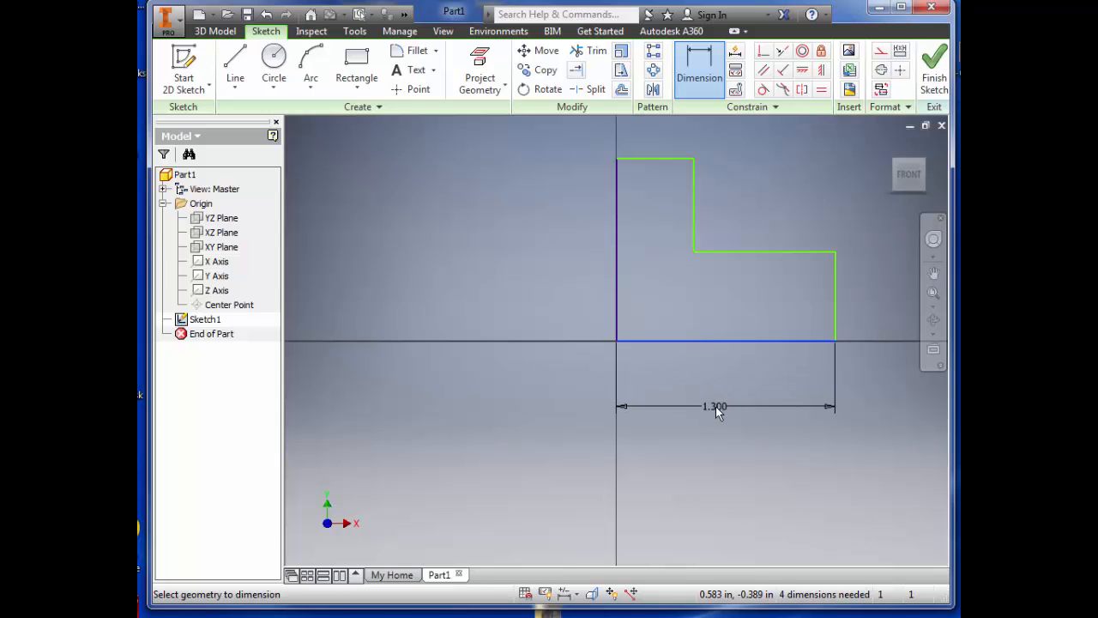
left_click(714, 404)
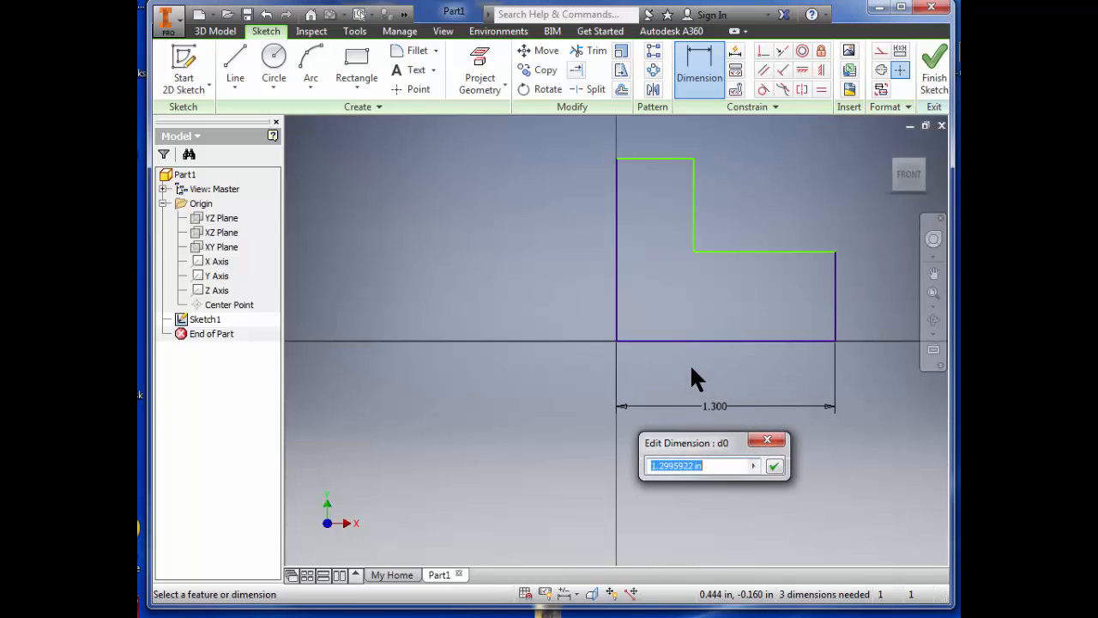
type("2")
key("Return")
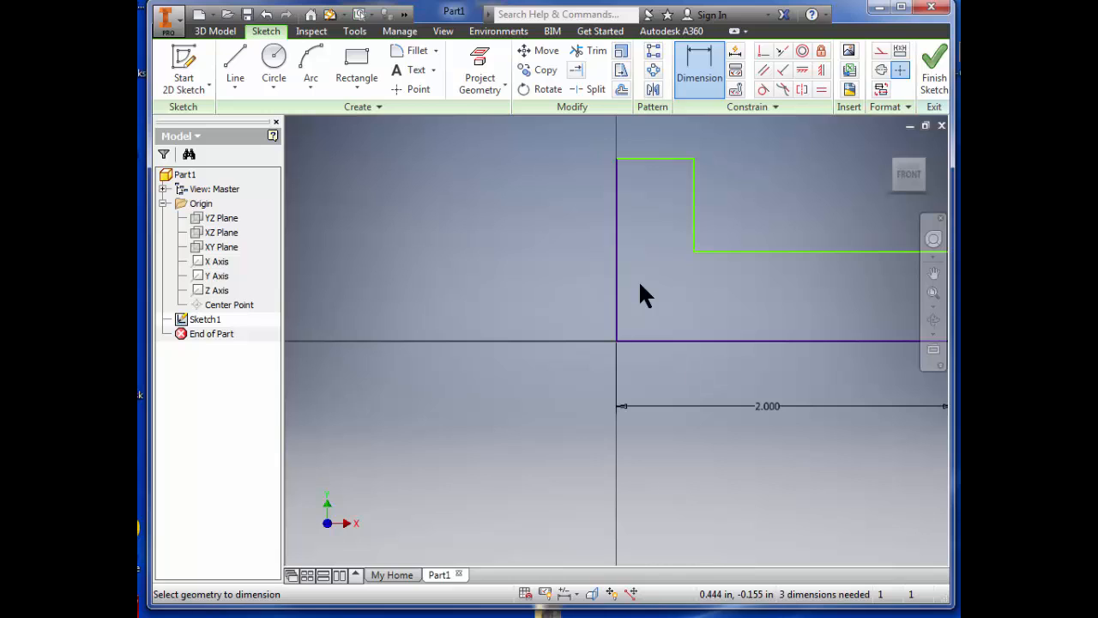
Dimension the full-height vertical edge of the L-shaped profile to 1.5 in.
scroll(633, 293, "up", 2)
scroll(631, 289, "down", 4)
scroll(632, 292, "up", 2)
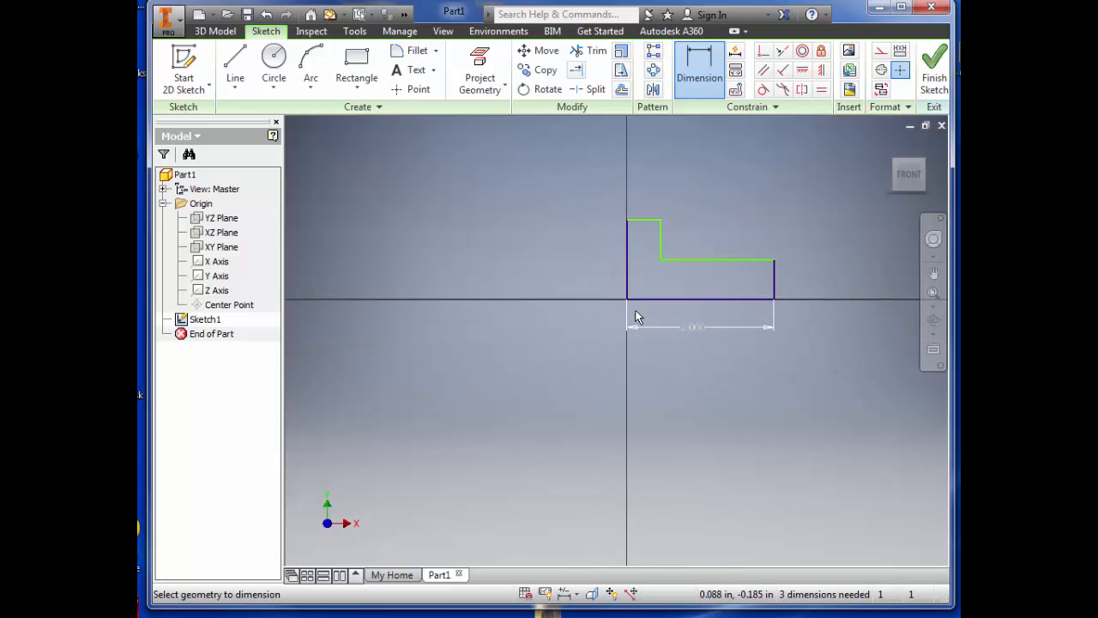
left_click(630, 264)
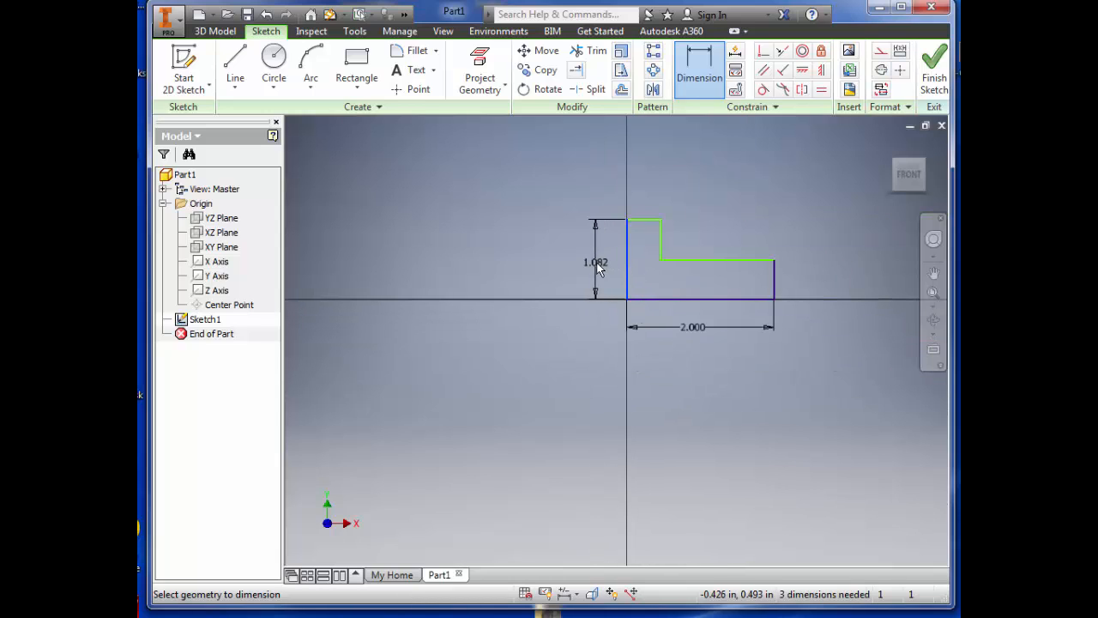
left_click(595, 263)
type("1.5")
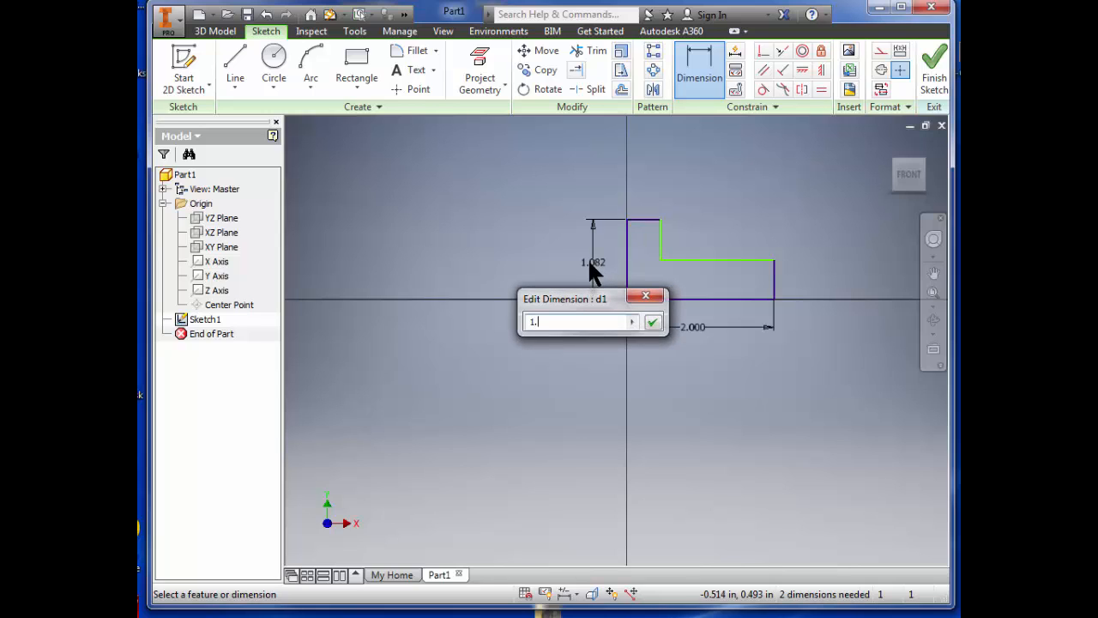
key("Return")
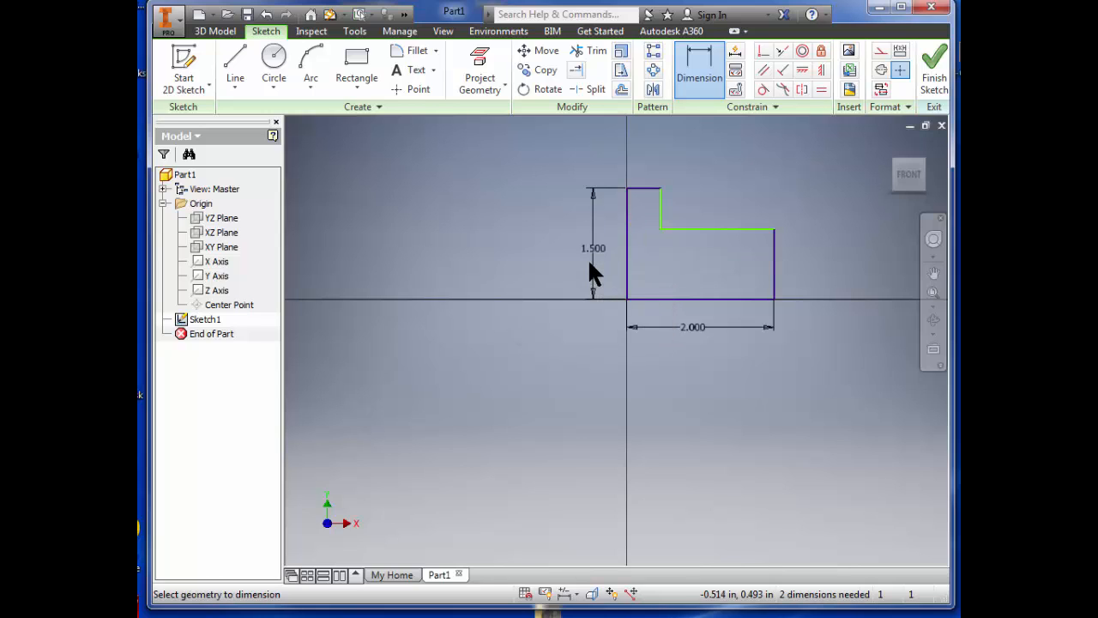
Dimension the short vertical end edge of the profile's foot to 0.4 in.
left_click(775, 267)
left_click(804, 274)
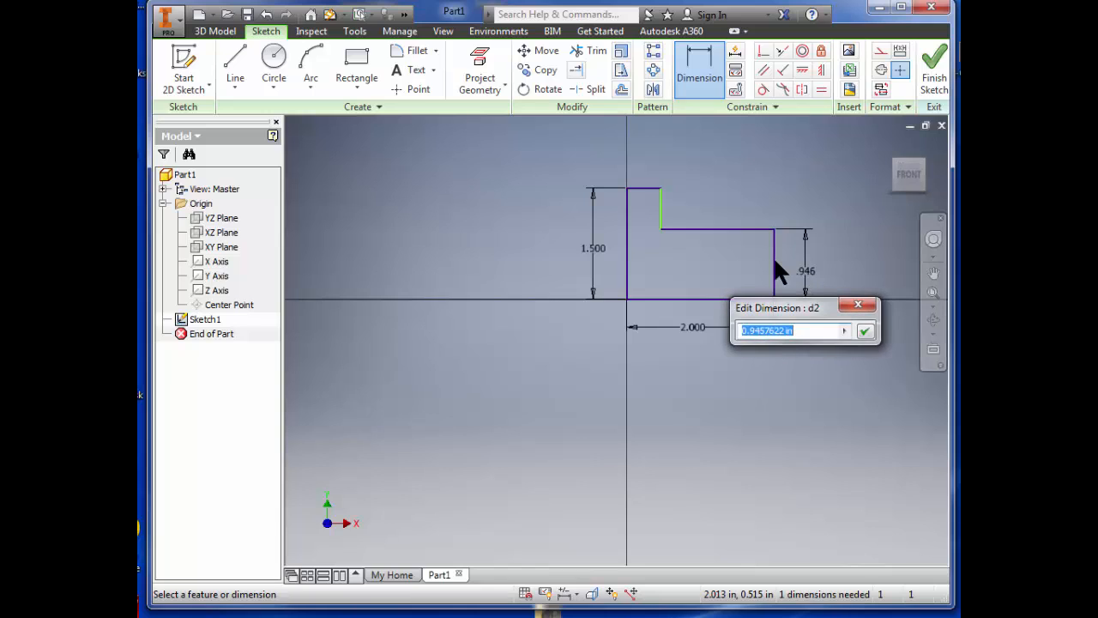
type(".4")
key("Return")
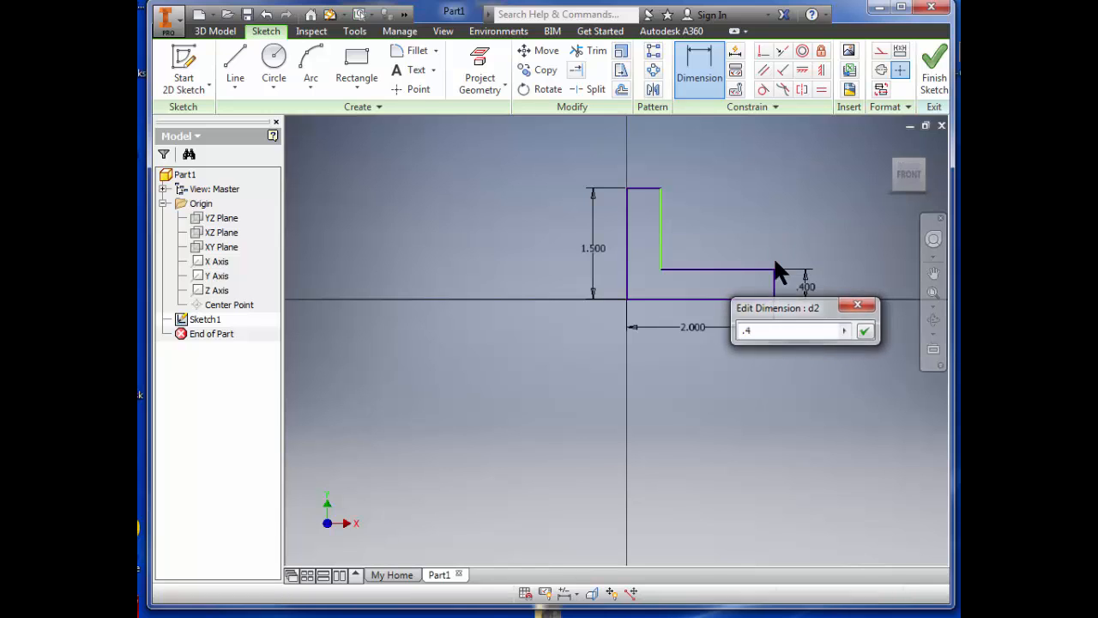
Dimension the short upper edge of the L-shaped profile to 0.5 in and finish the sketch.
left_click(643, 187)
left_click(641, 163)
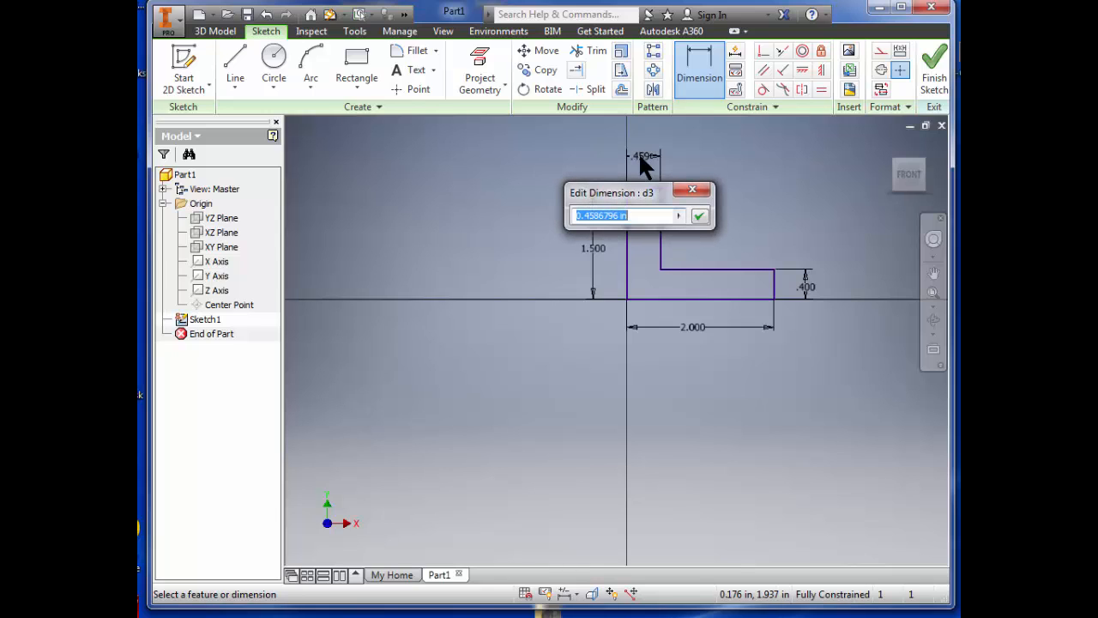
type(".5")
key("Return")
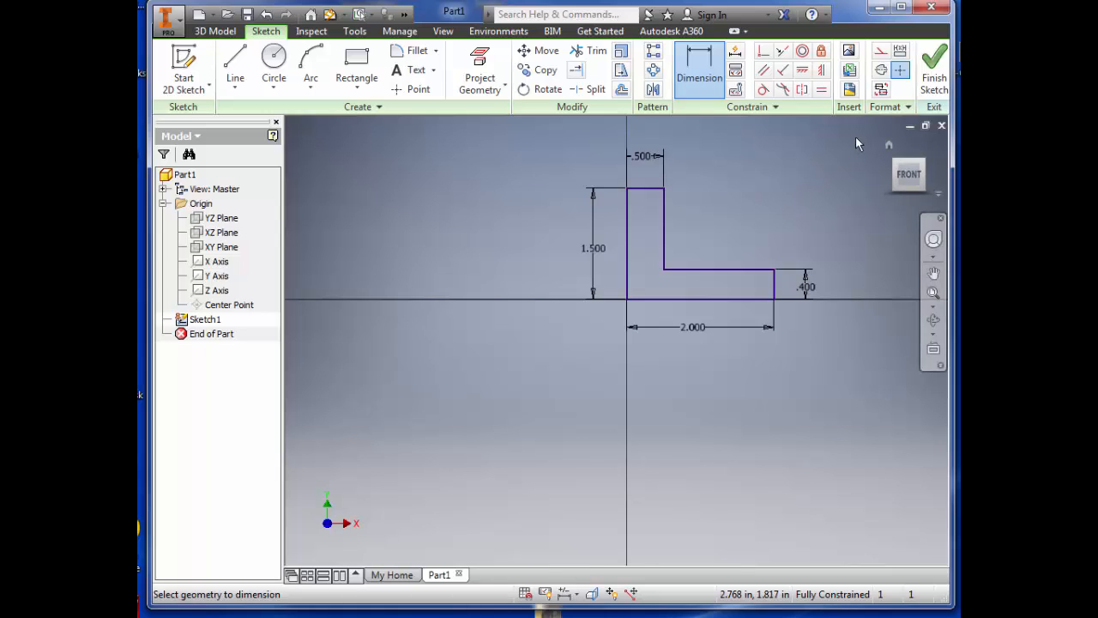
left_click(934, 73)
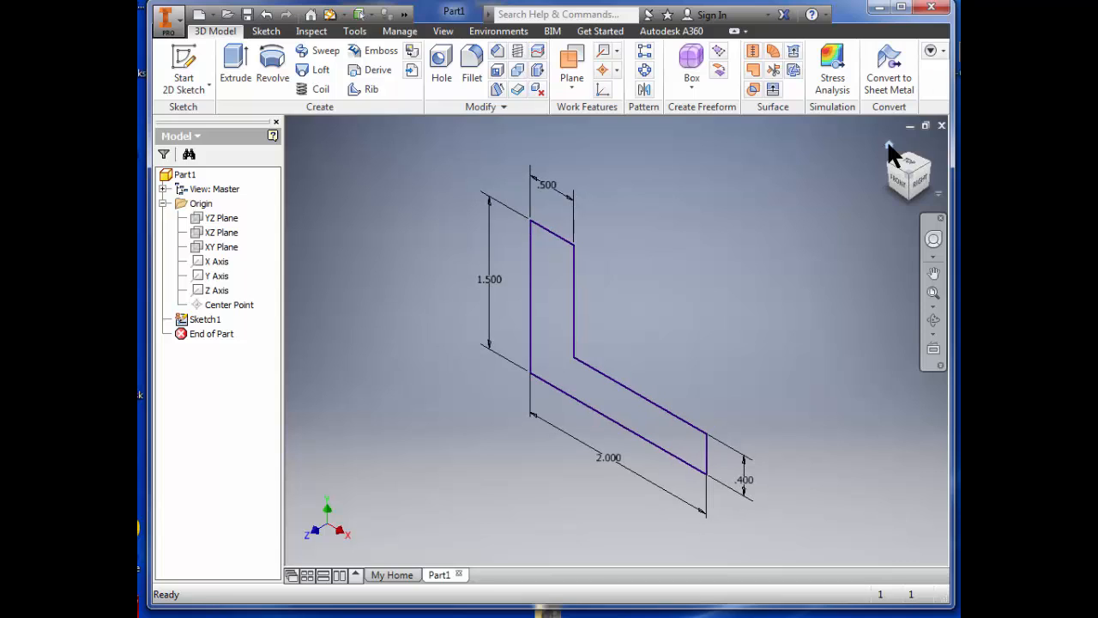
Preview full revolves of the L-shaped profile about its long bottom edge, its short end edge and its full-height edge.
left_click(241, 57)
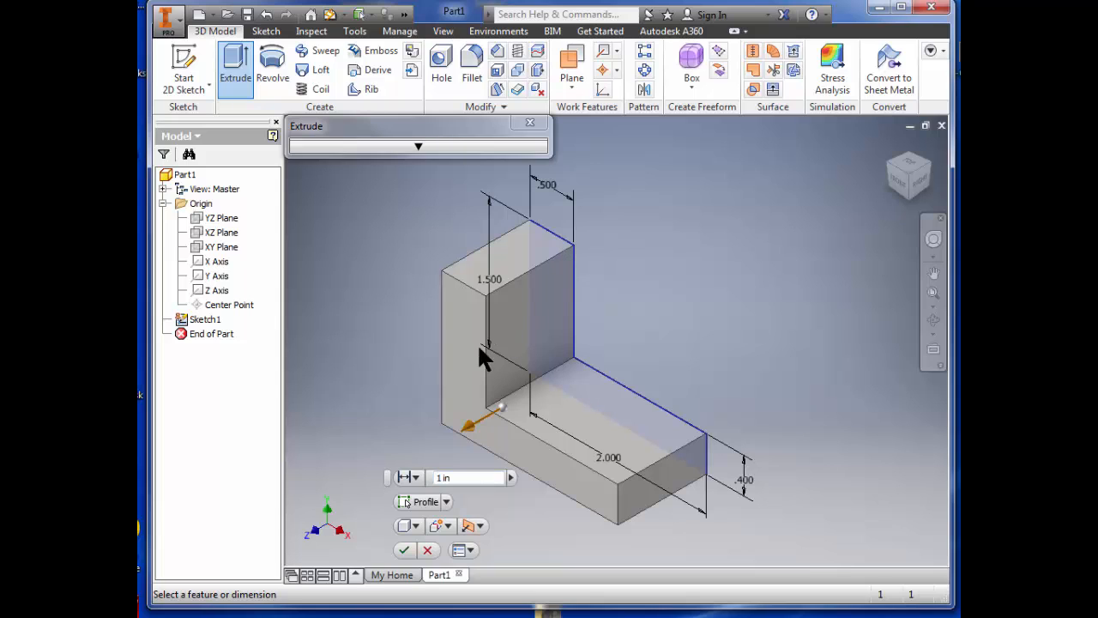
left_click(271, 61)
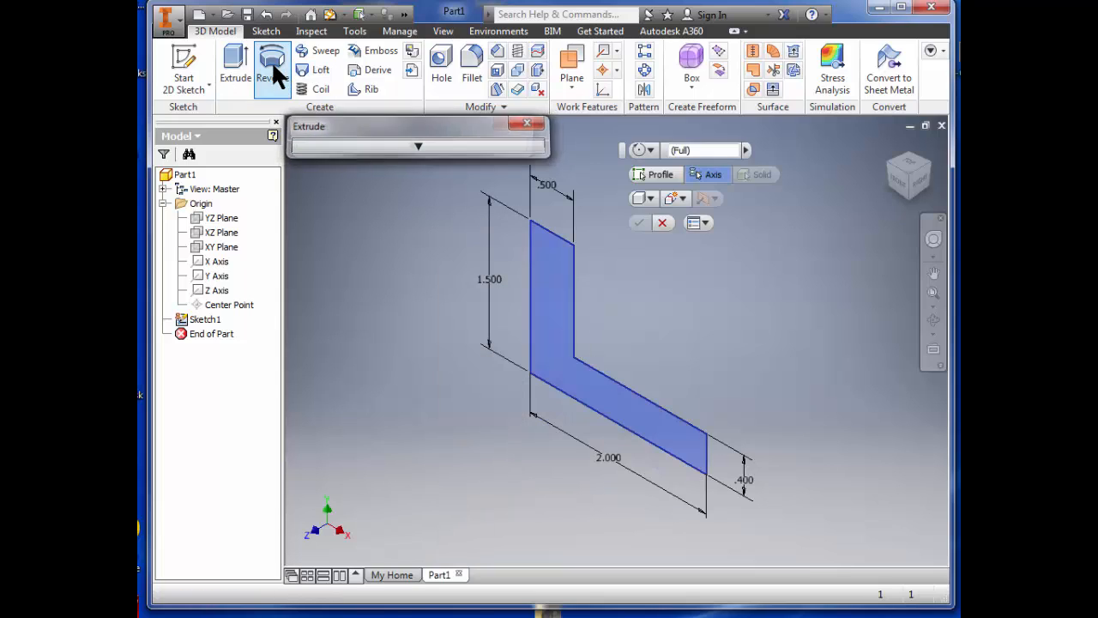
left_click(593, 410)
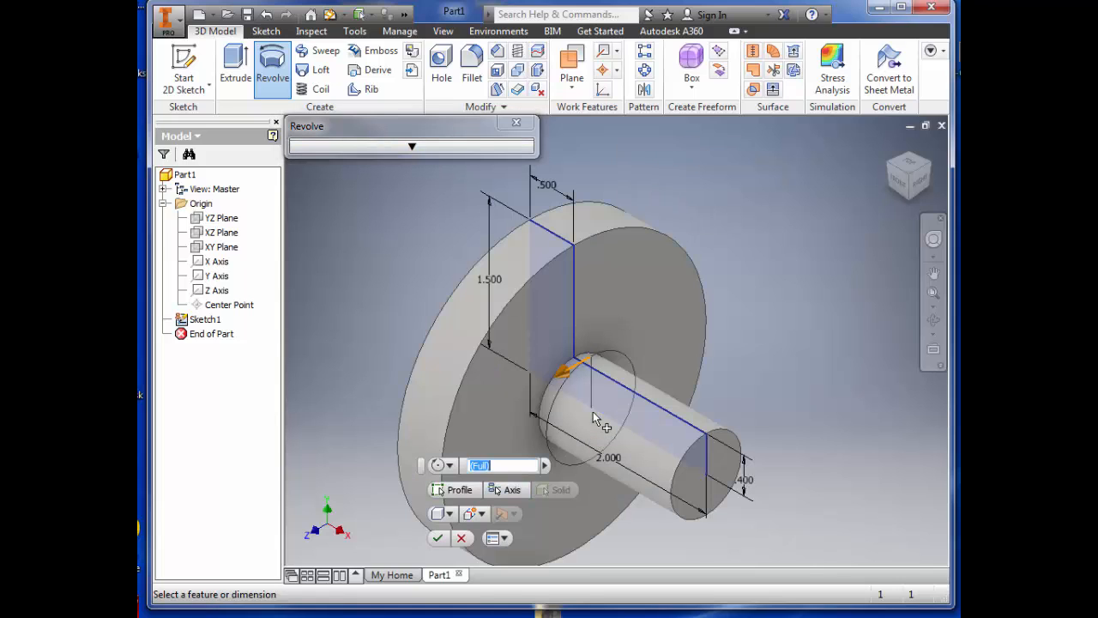
left_click(512, 490)
left_click(709, 463)
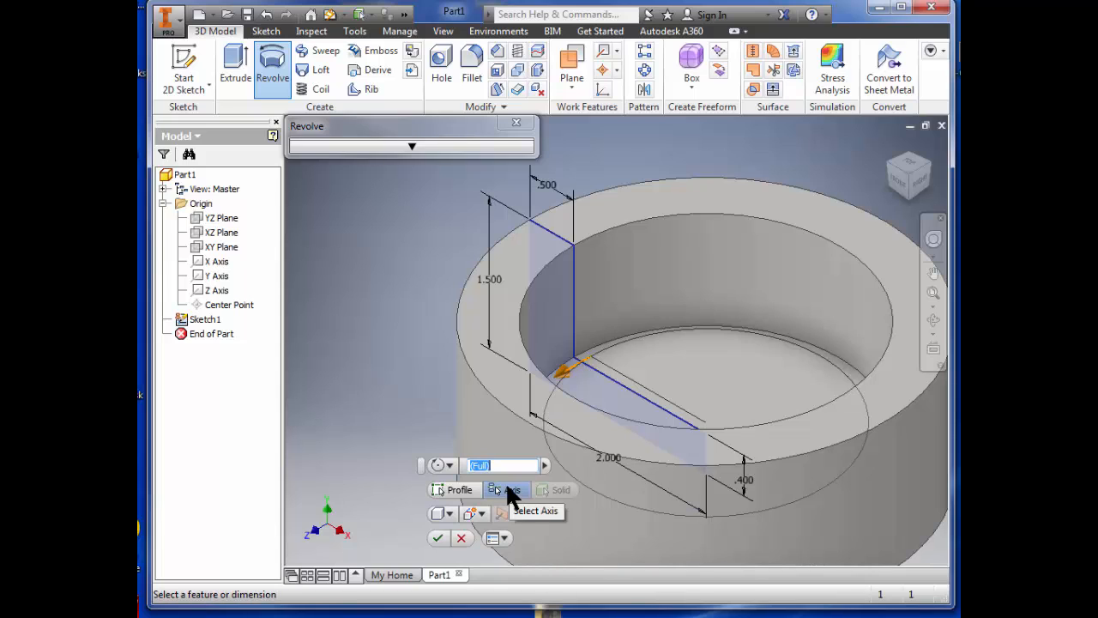
left_click(510, 491)
left_click(529, 309)
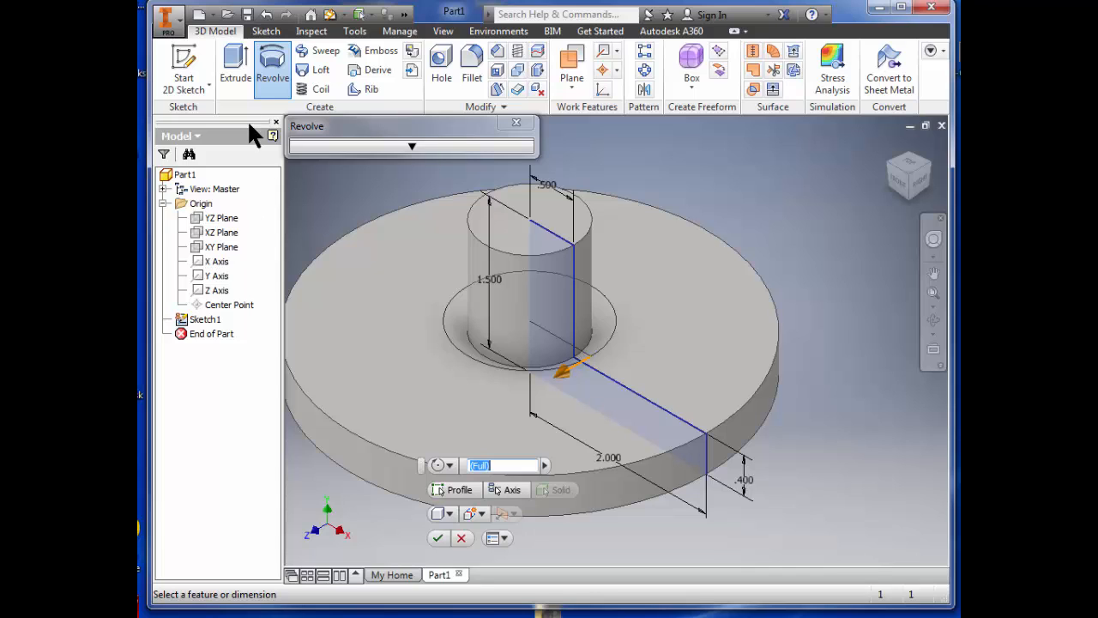
Extrude the L-shaped profile symmetrically about its sketch plane to a total depth of 2 in.
left_click(230, 67)
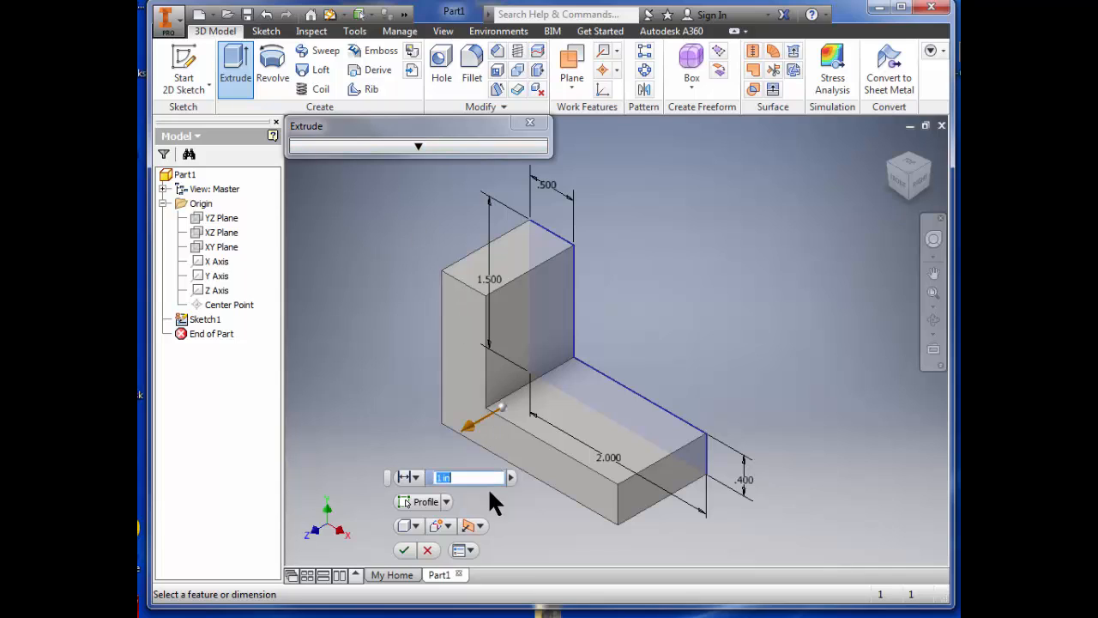
left_click(480, 525)
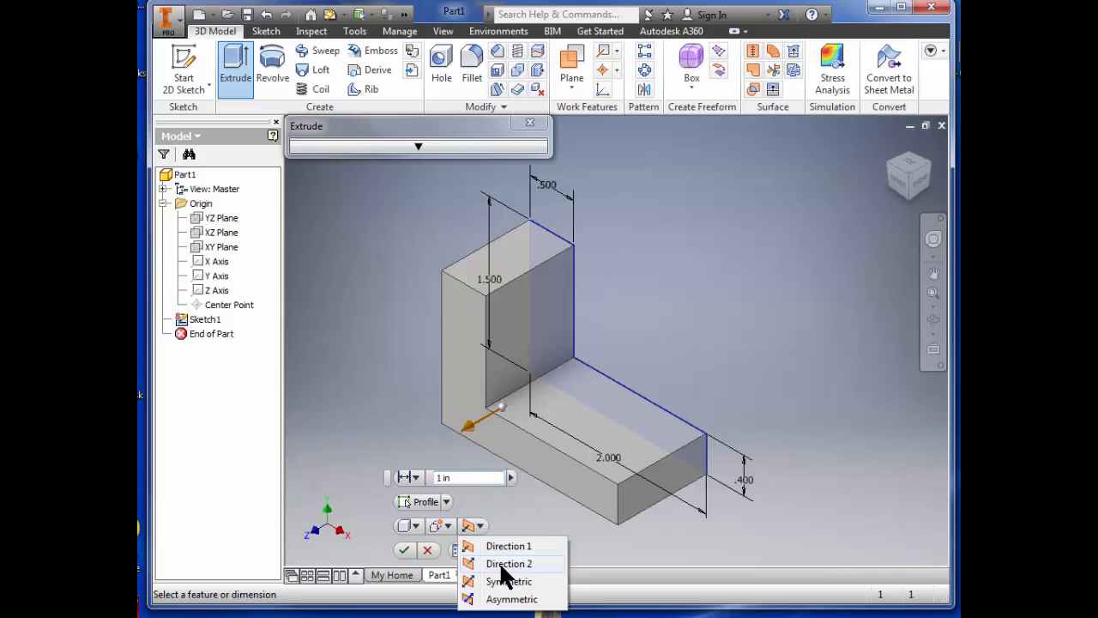
left_click(501, 563)
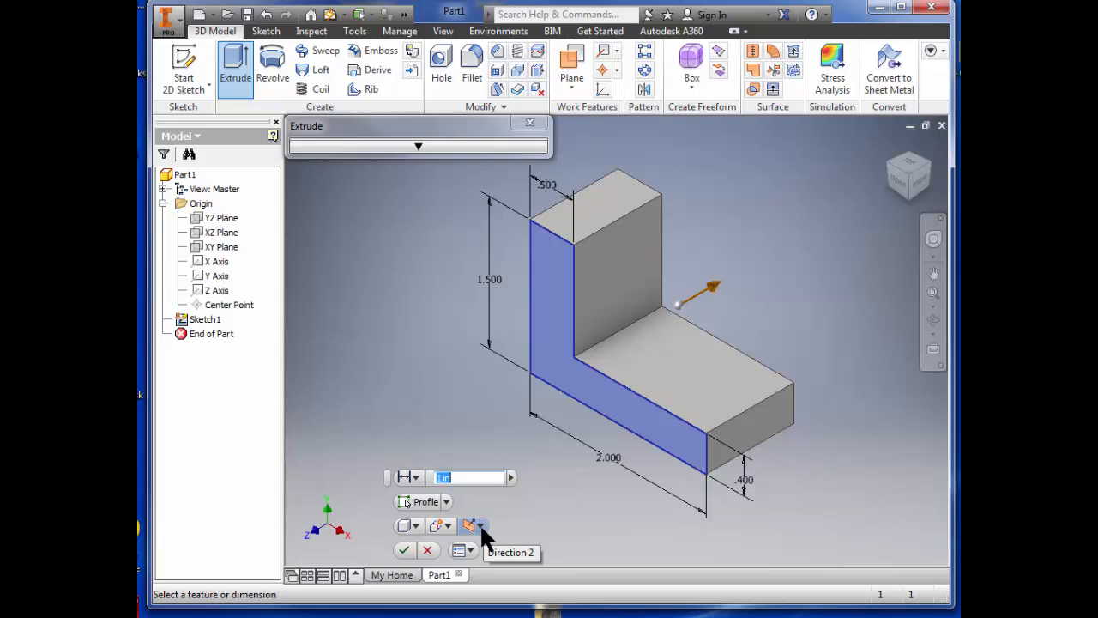
left_click(479, 524)
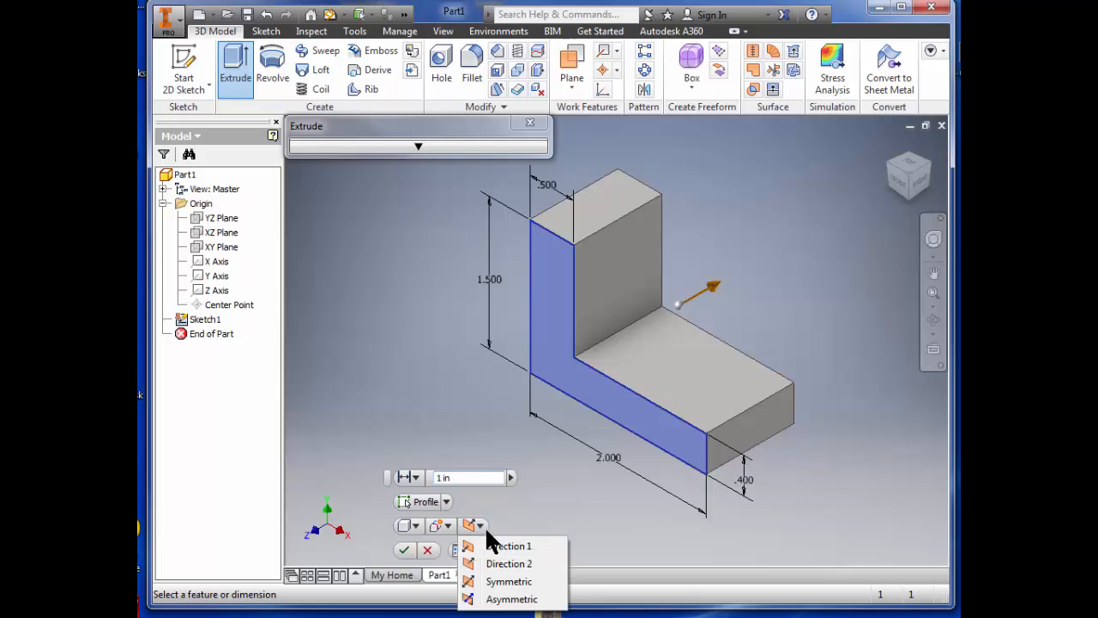
left_click(509, 581)
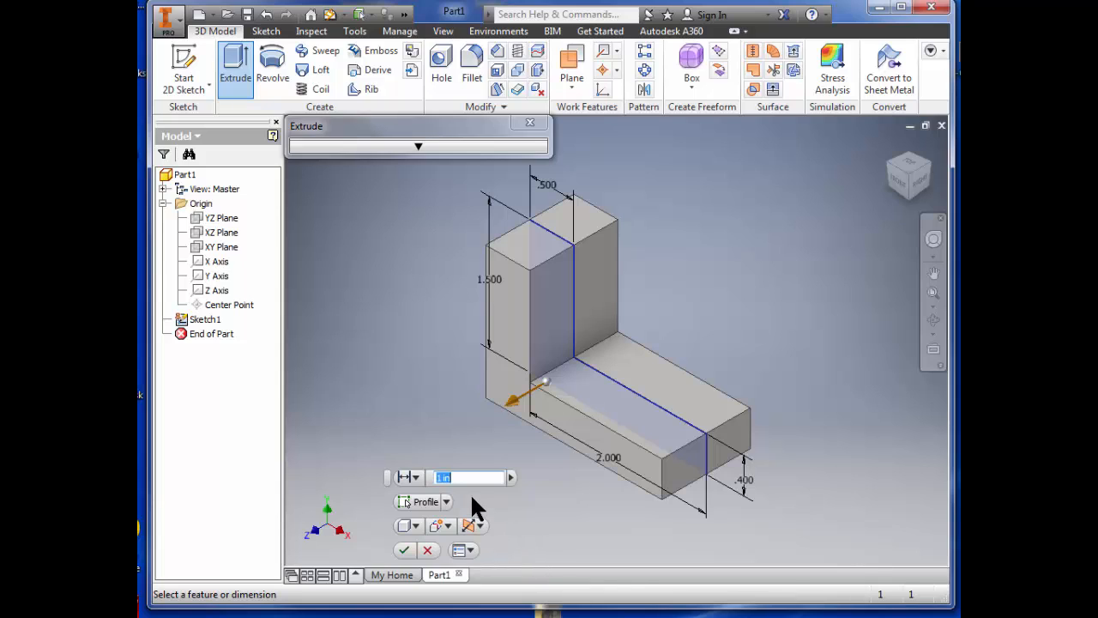
type("2")
key("Return")
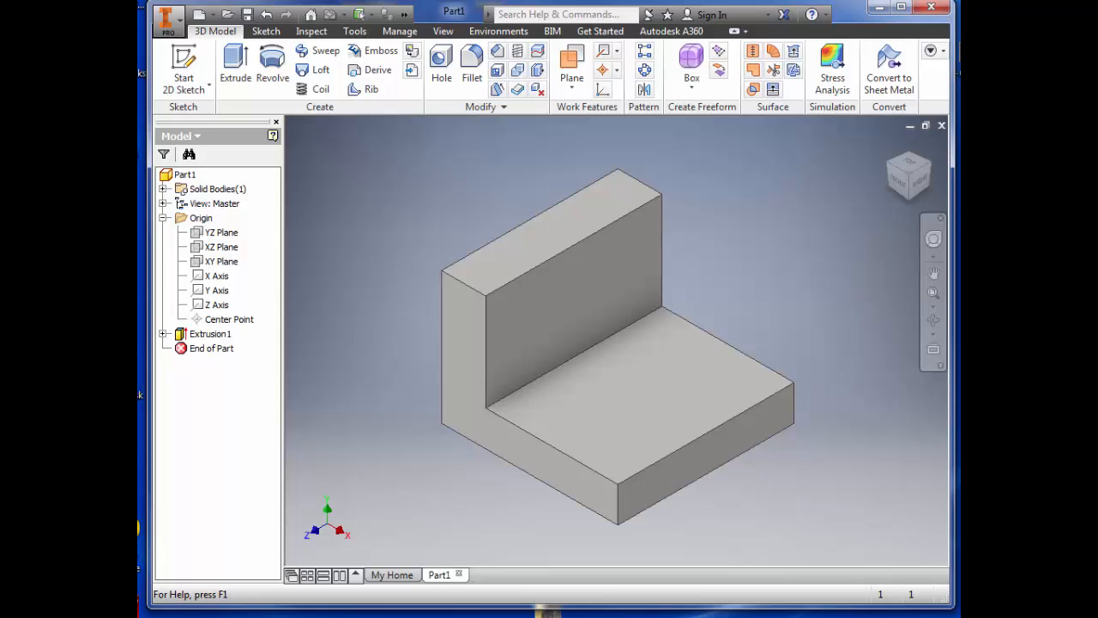
Start a sketch on the upper face of the bracket's foot and draw a circle about 0.75 in in diameter.
left_click(627, 397)
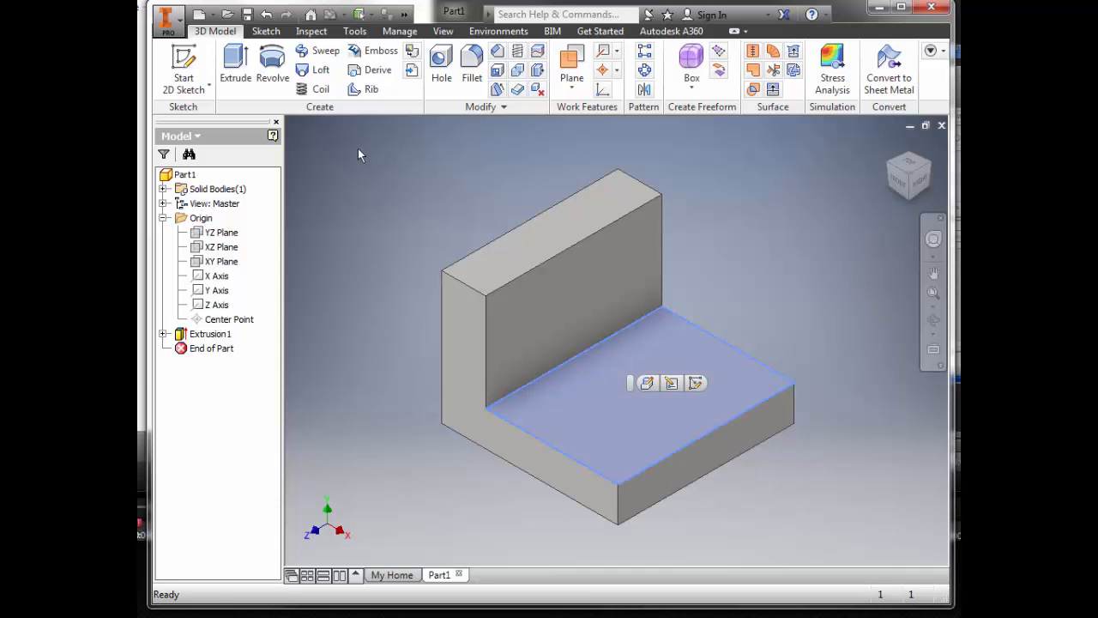
left_click(691, 379)
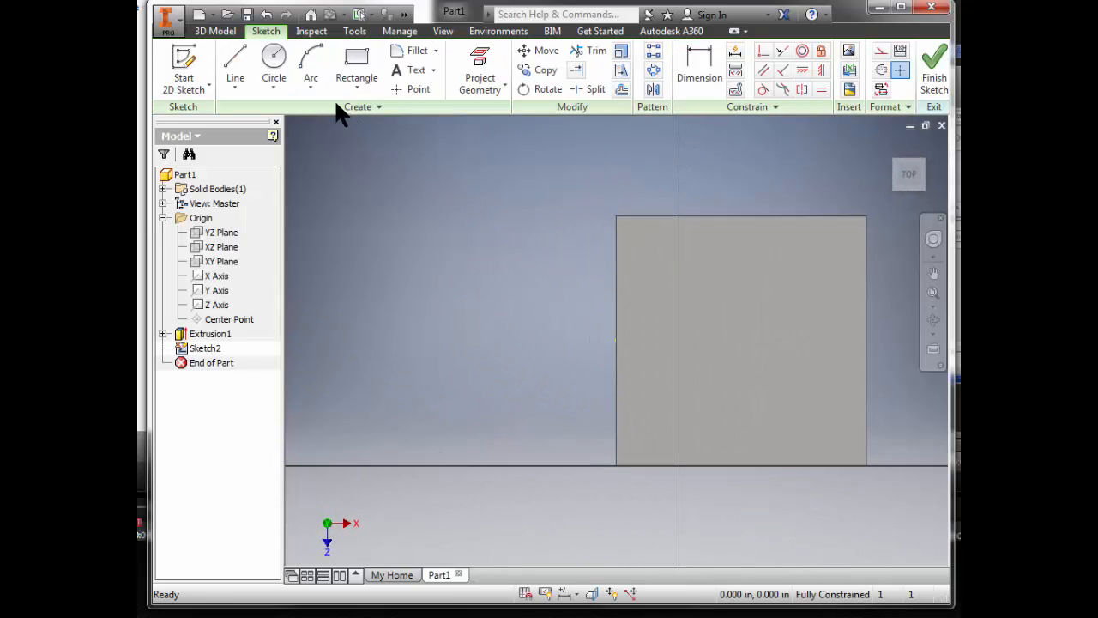
left_click(276, 67)
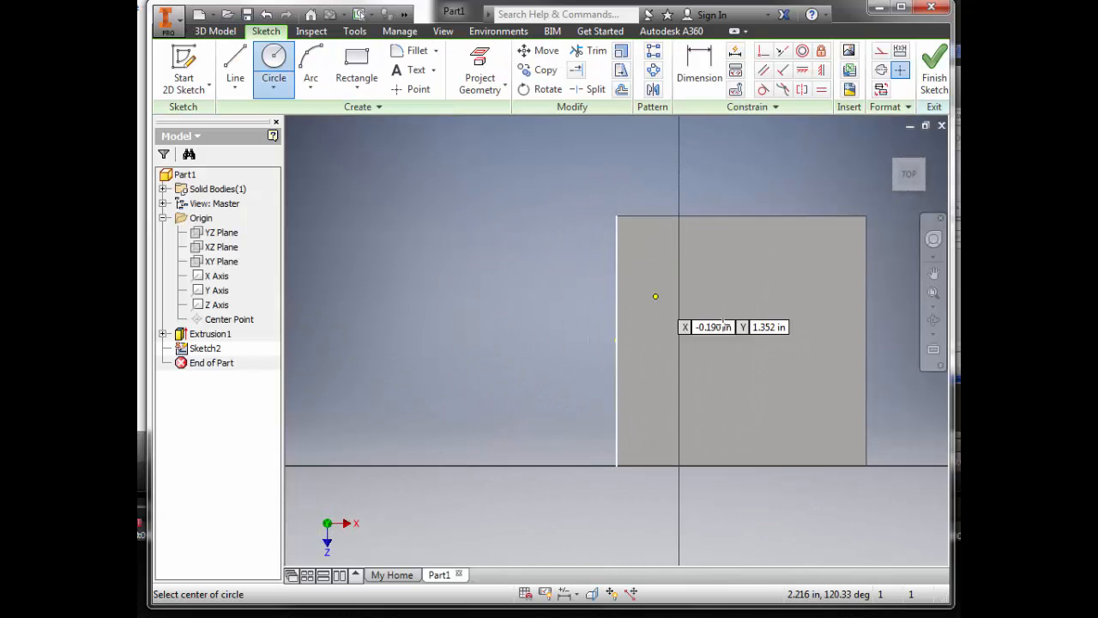
left_click(775, 340)
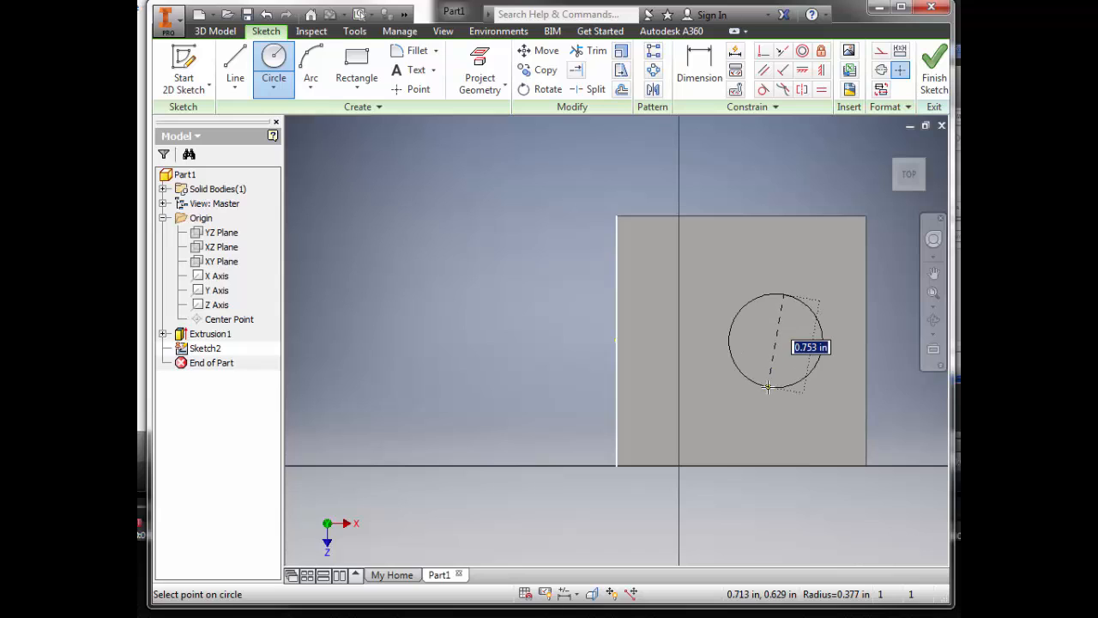
left_click(775, 294)
Dimension the circle's center 0.75 in from the outer end edge of the foot.
left_click(703, 55)
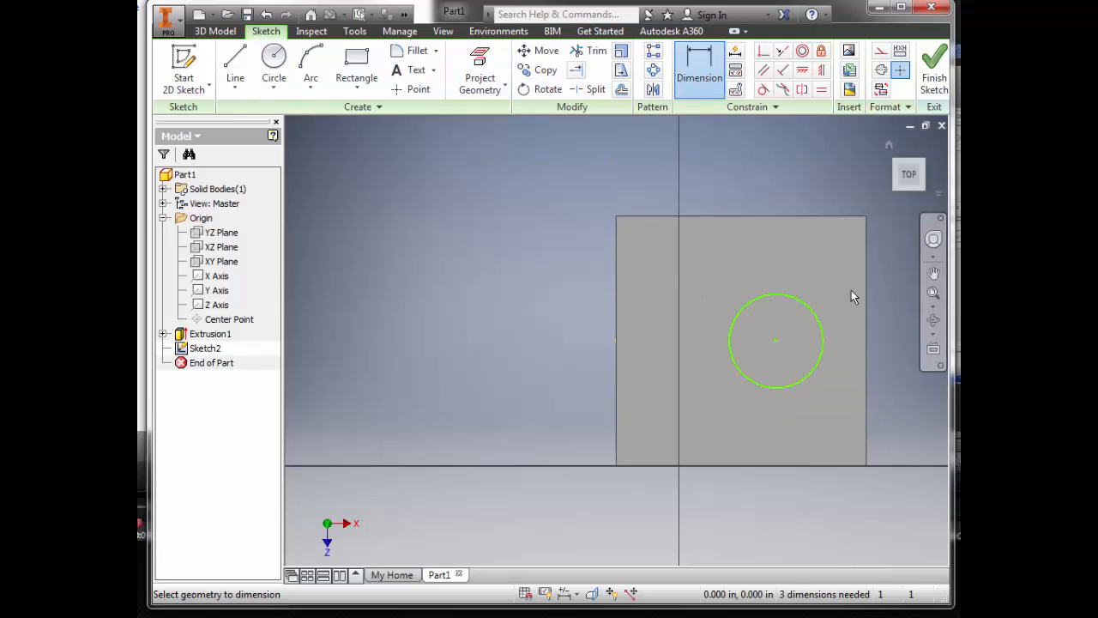
left_click(866, 330)
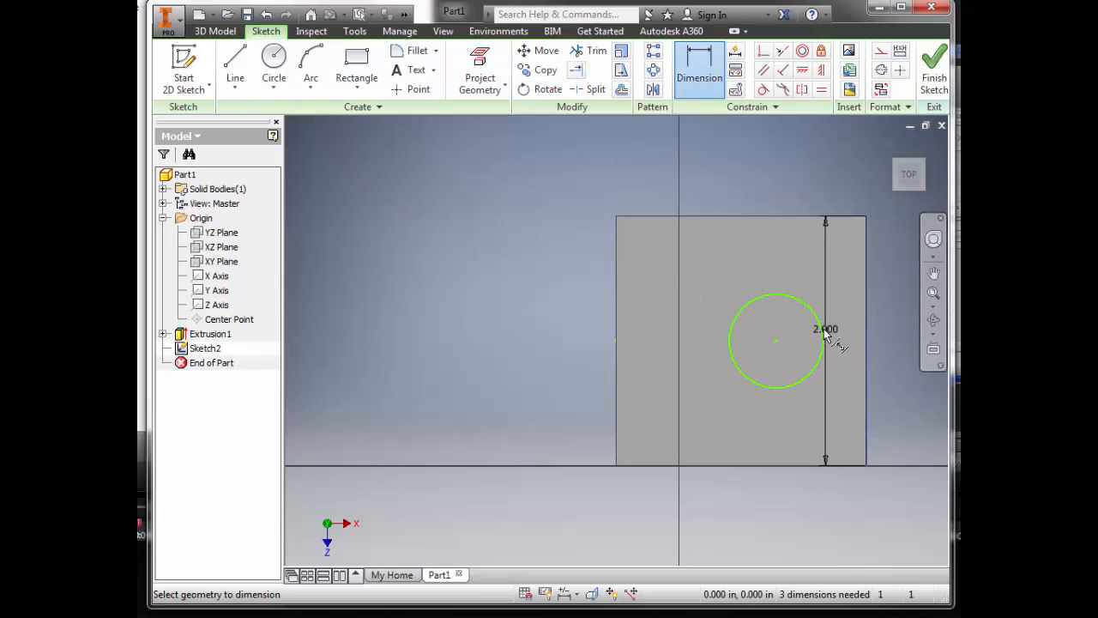
left_click(821, 335)
left_click(811, 163)
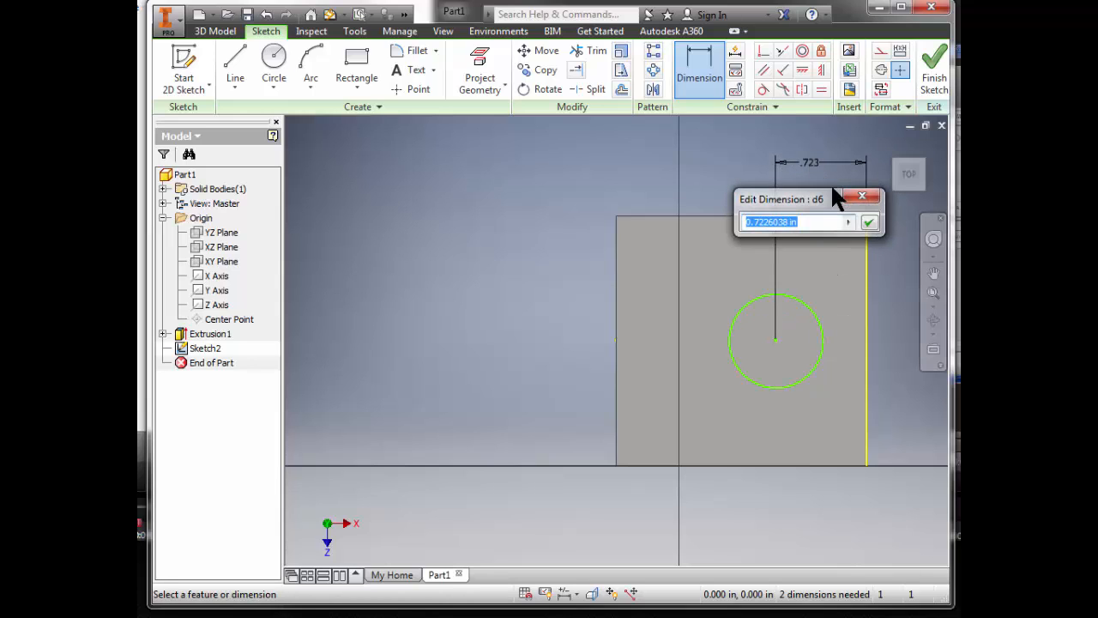
type(".75")
key("Return")
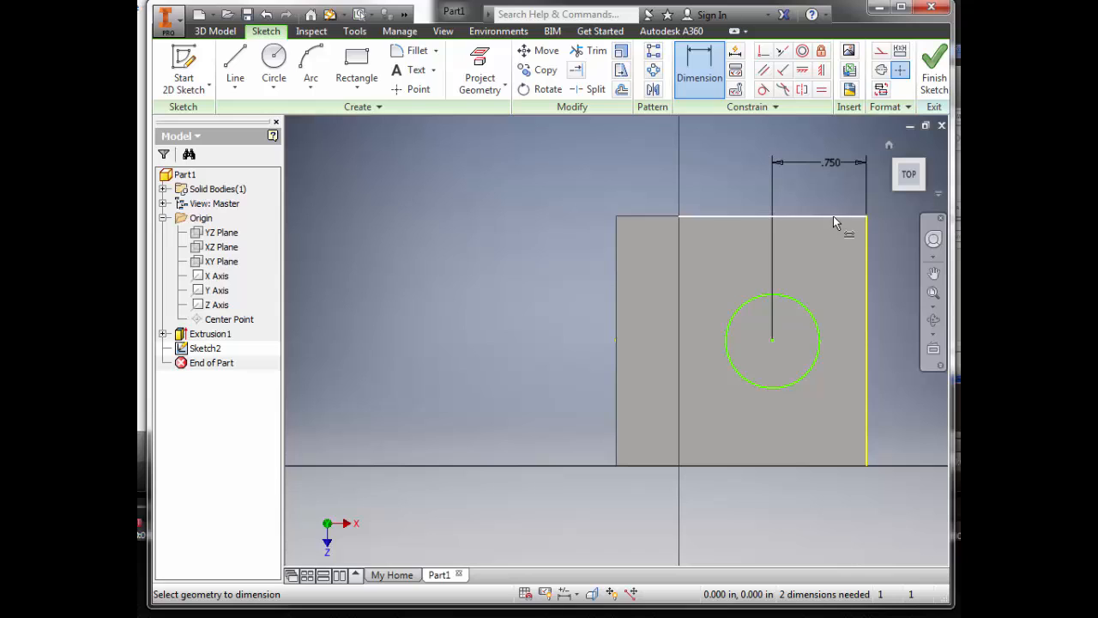
Dimension the circle's center 1 in from the rear side edge of the foot.
left_click(833, 215)
left_click(790, 338)
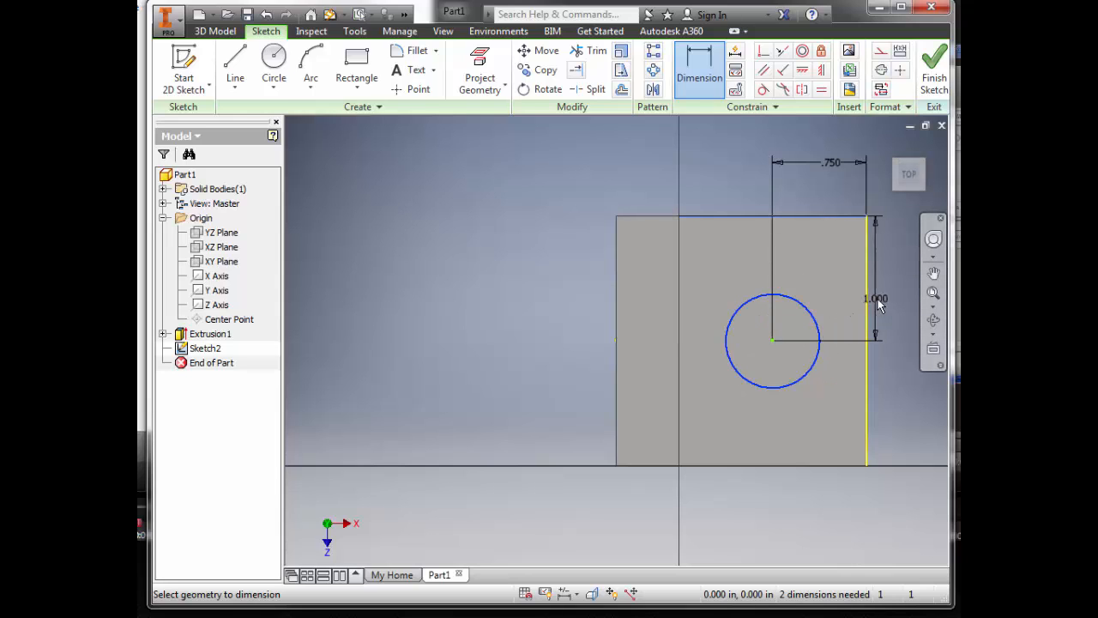
left_click(898, 292)
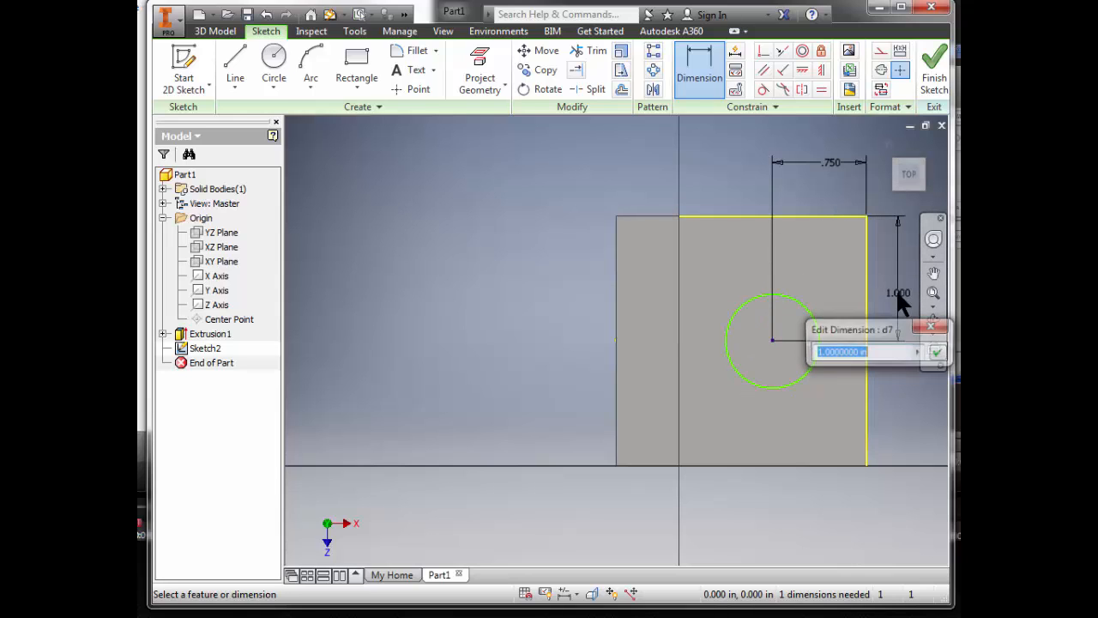
left_click(937, 351)
Dimension the circle's diameter to 0.75 in and finish the sketch.
left_click(798, 380)
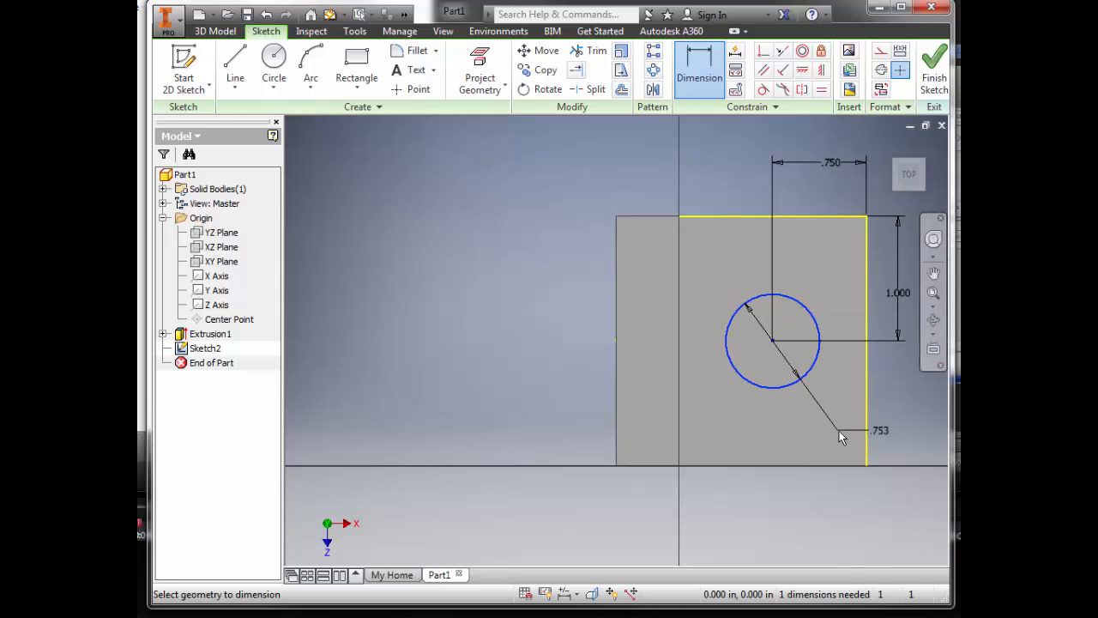
left_click(823, 490)
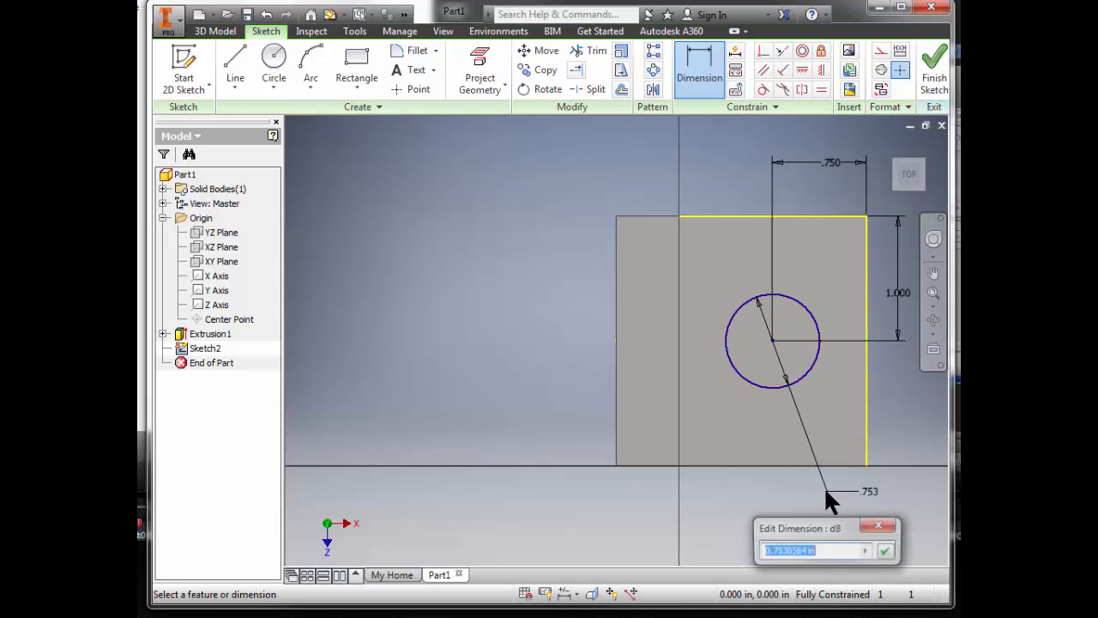
type(".75")
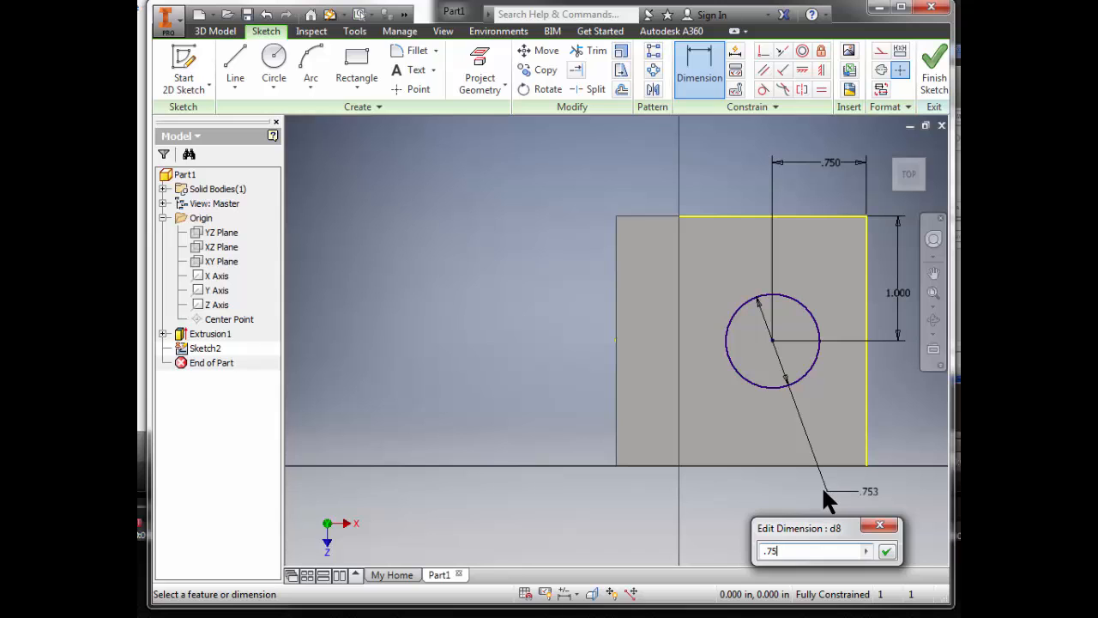
key("Return")
key("Home")
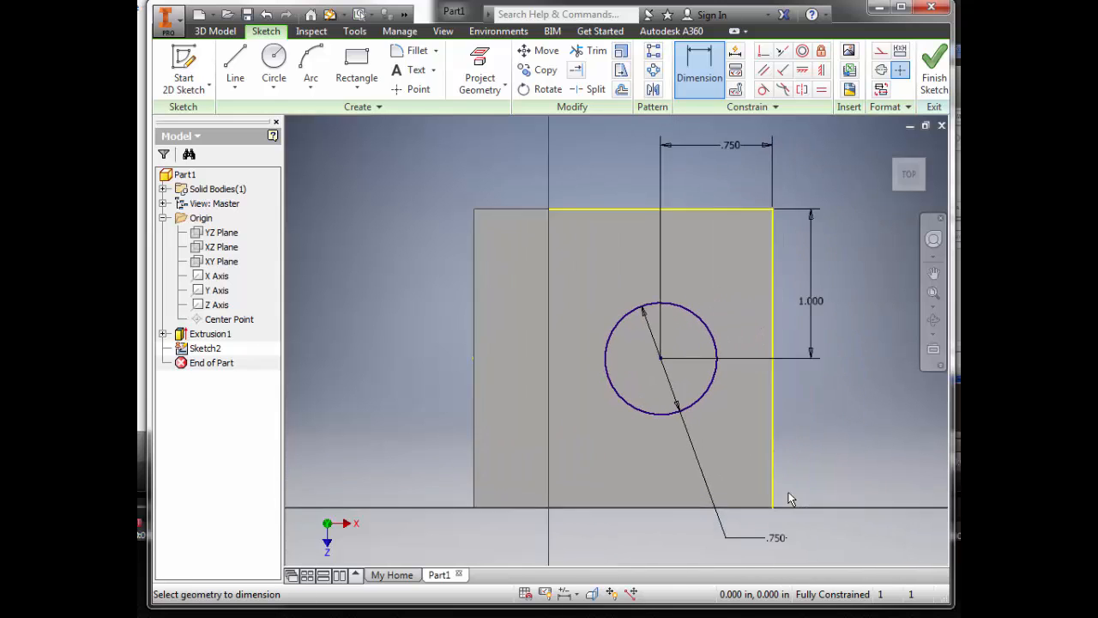
left_click(931, 71)
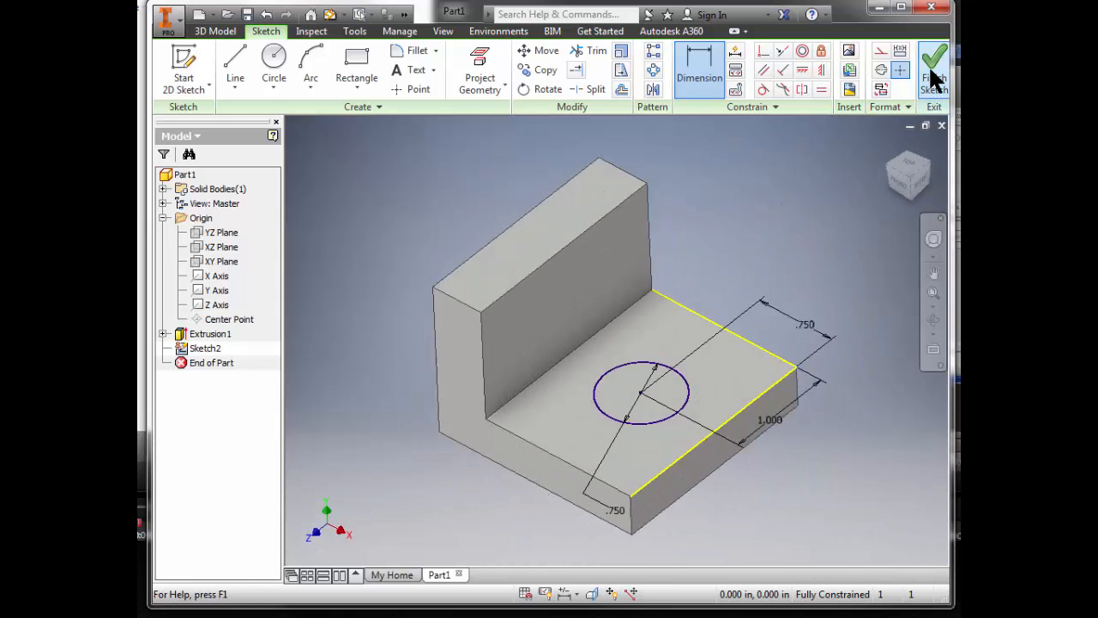
Extrude the circle 1 in upward from the foot as a joined cylinder.
left_click(236, 64)
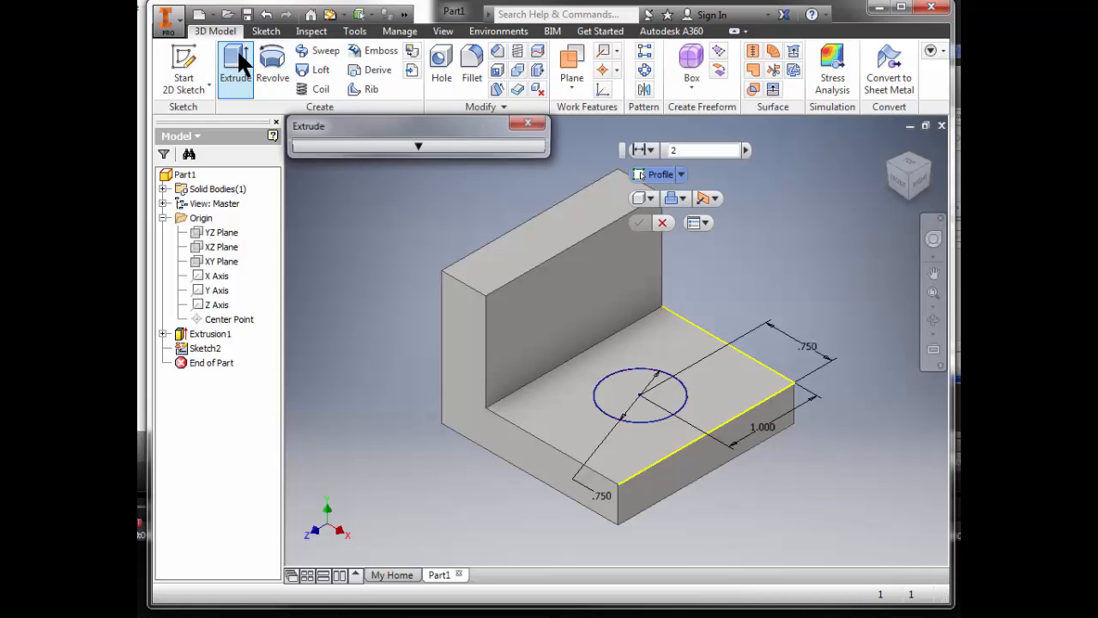
left_click(633, 399)
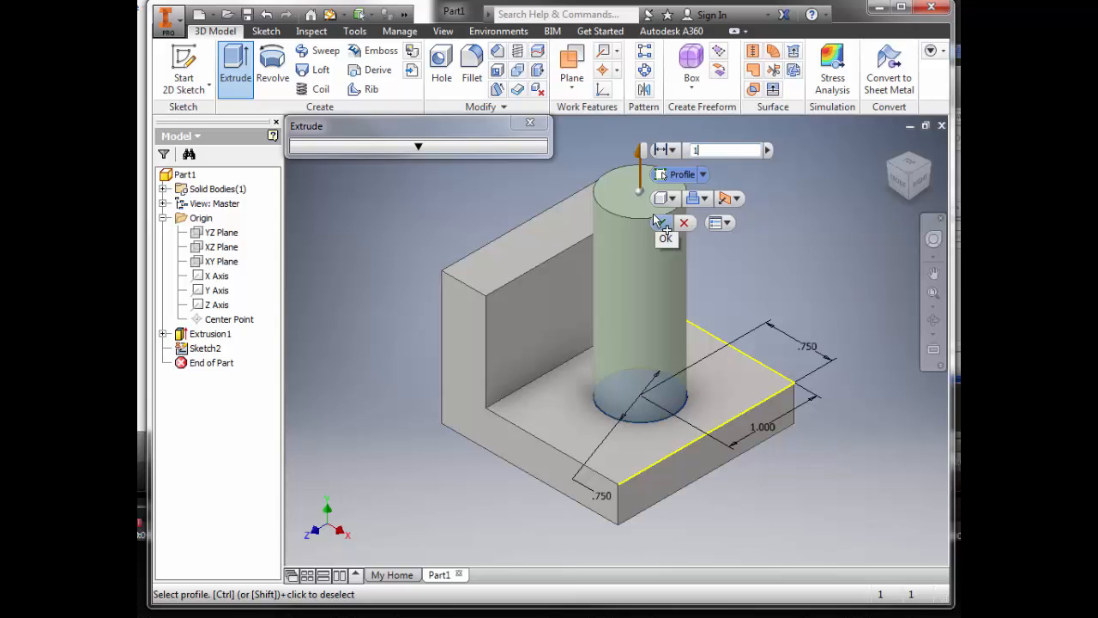
type("1")
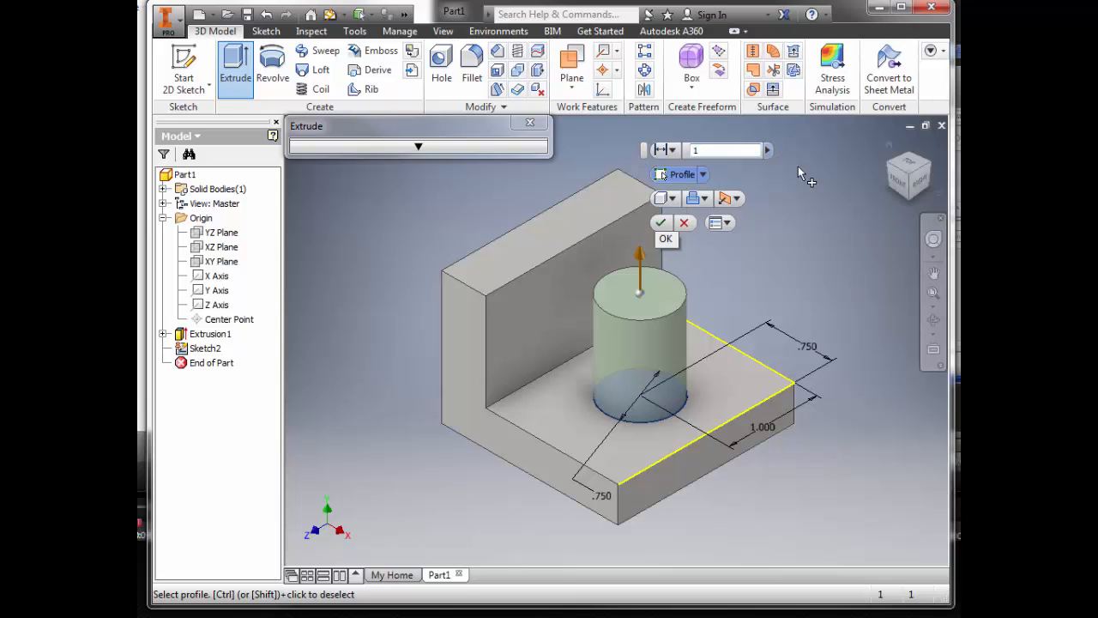
left_click(660, 222)
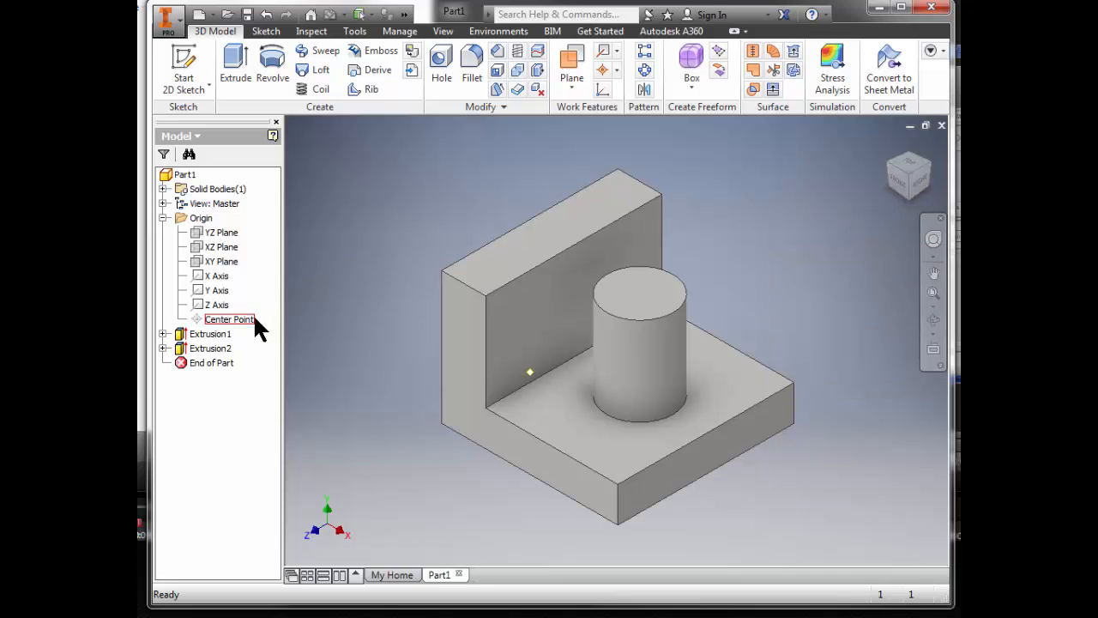
Edit the cylinder's extrusion on the foot and change its operation to Cut.
left_click(221, 355)
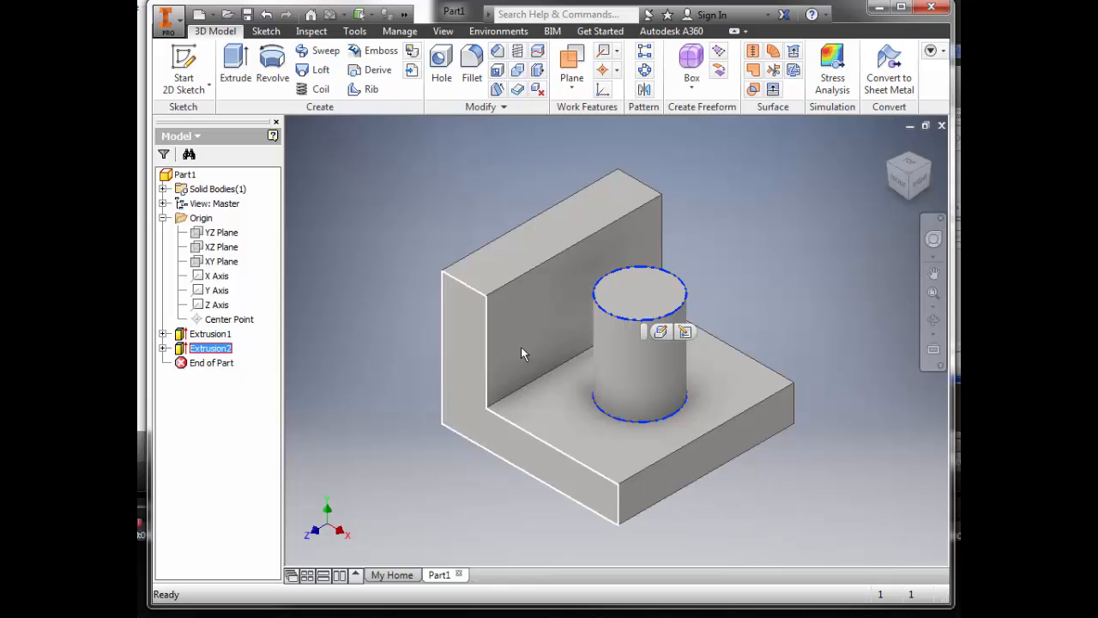
right_click(219, 349)
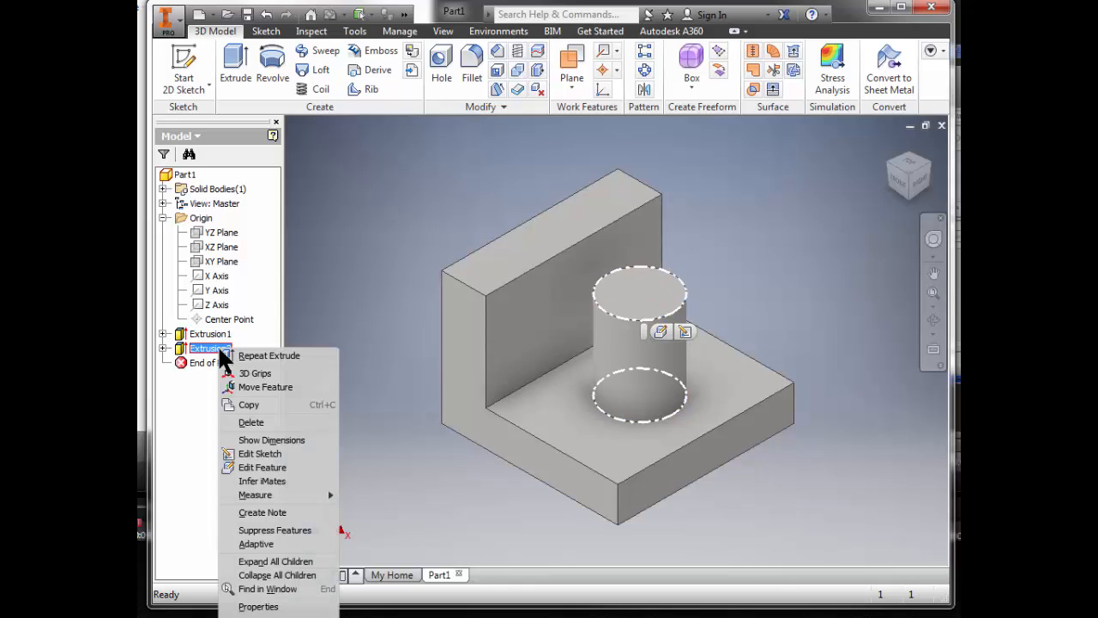
left_click(263, 467)
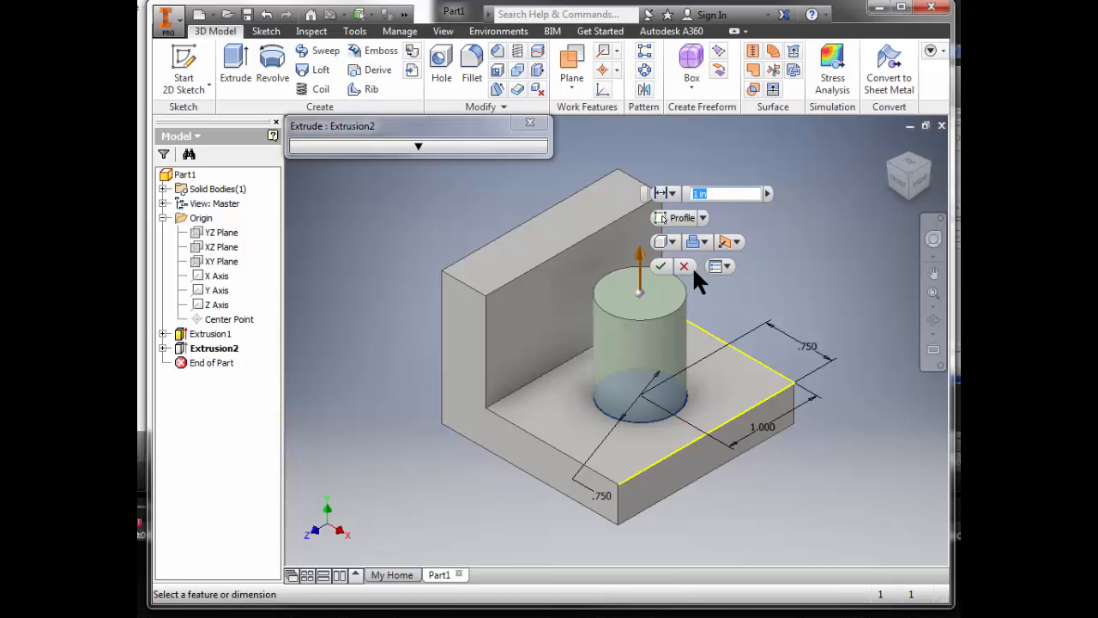
left_click(704, 235)
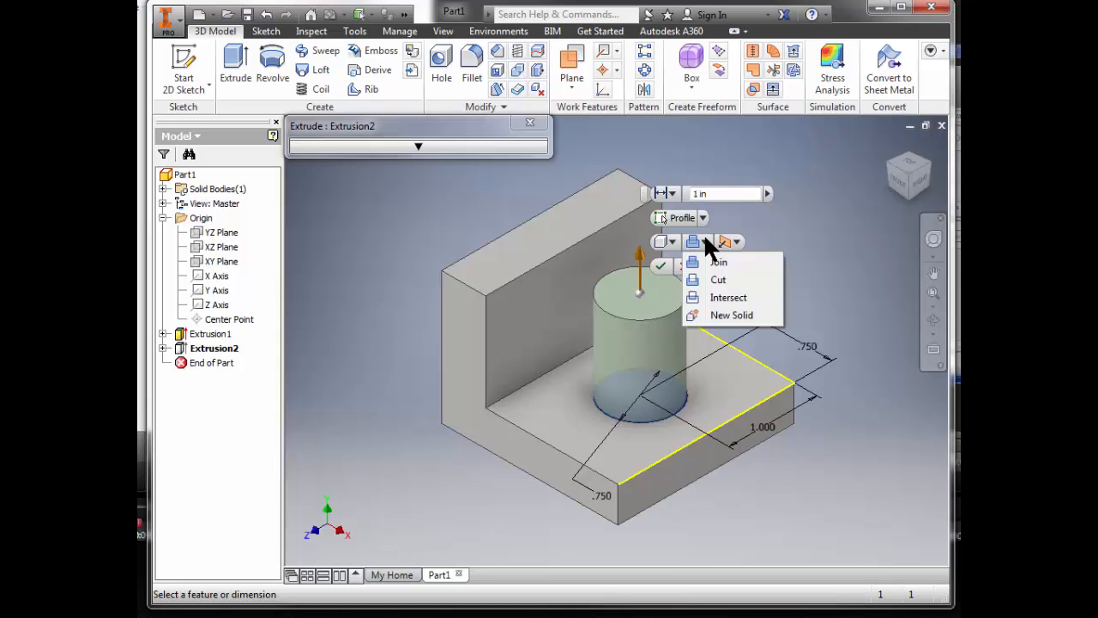
left_click(712, 280)
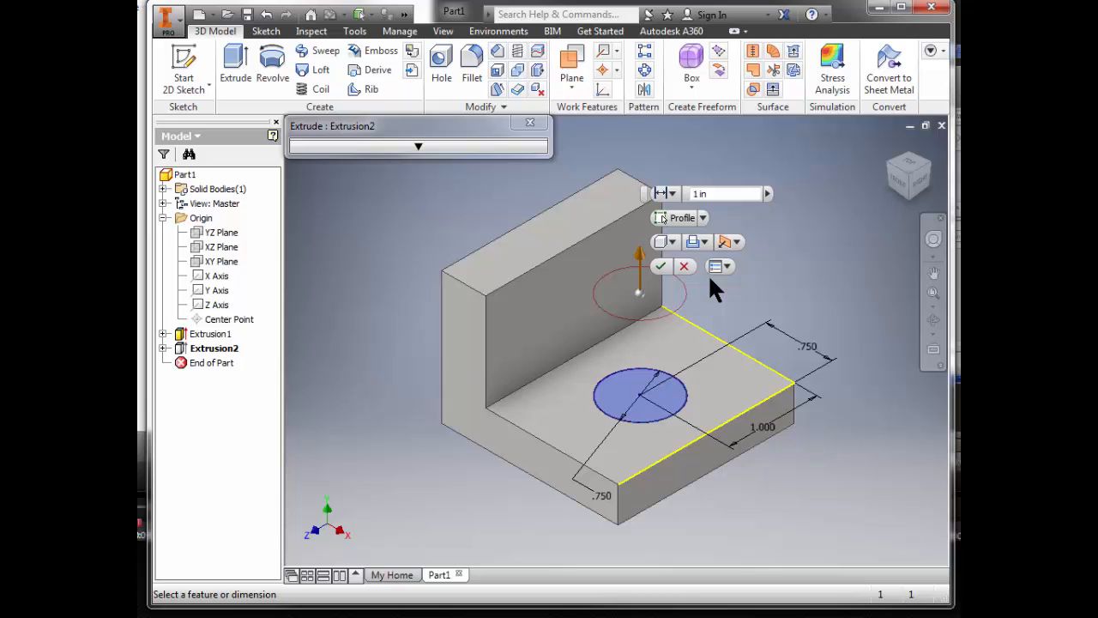
Set the circular cut's extent to Through All, directed down through the foot, and apply the feature edit.
left_click(767, 194)
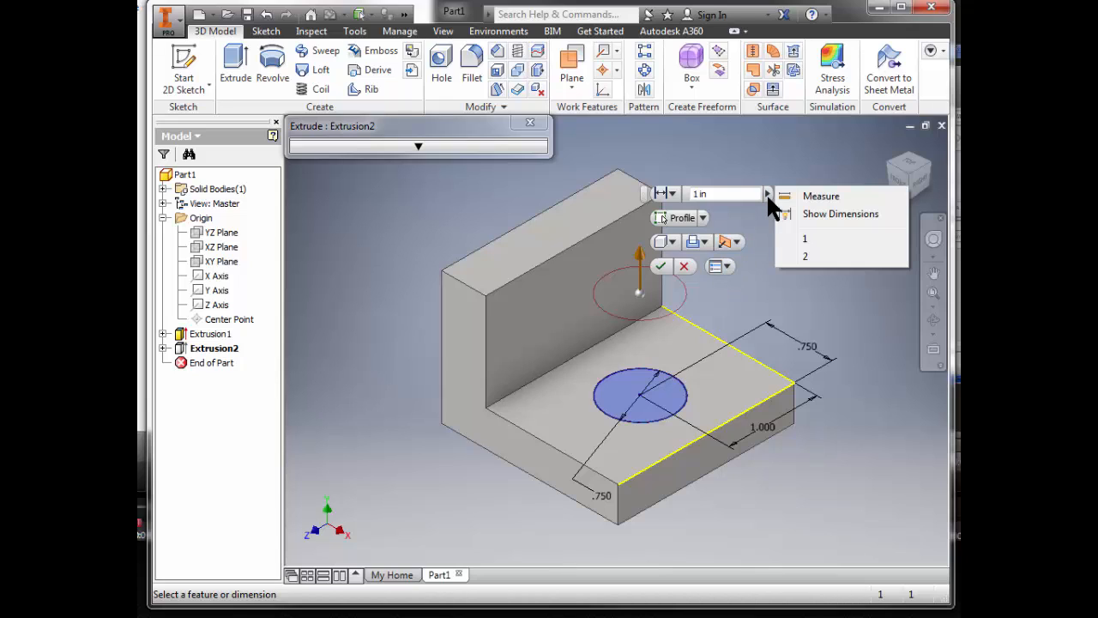
left_click(672, 193)
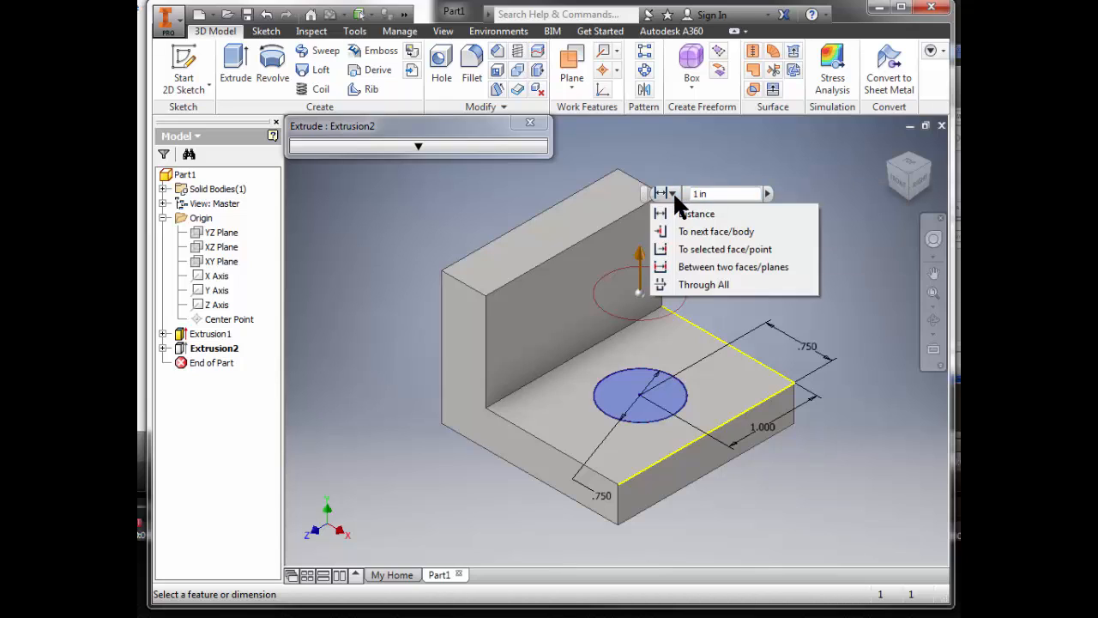
left_click(698, 284)
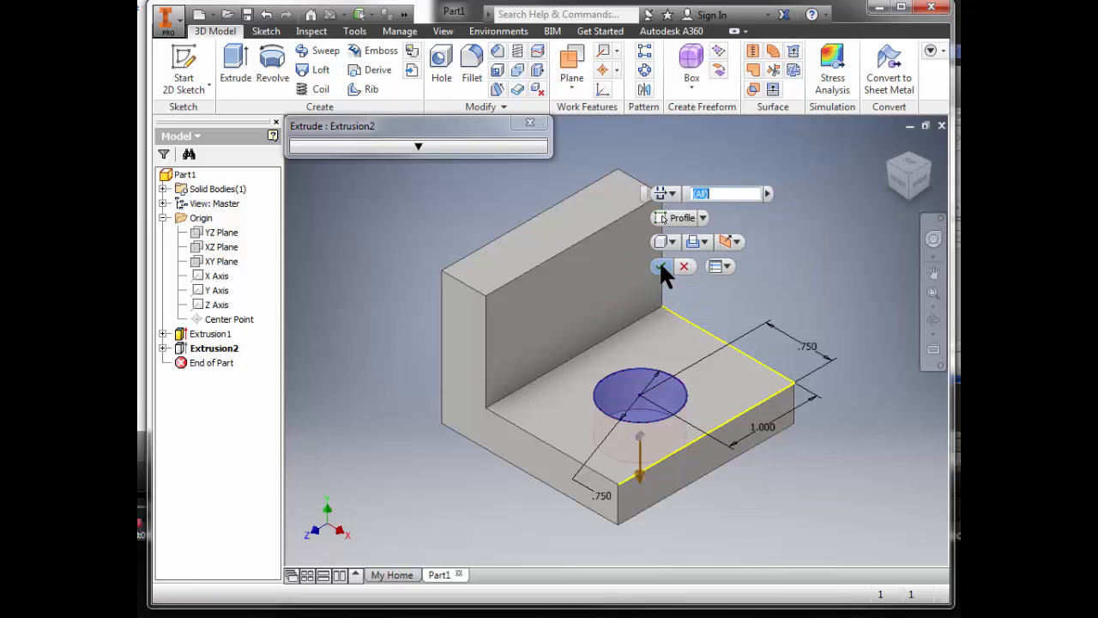
left_click(661, 266)
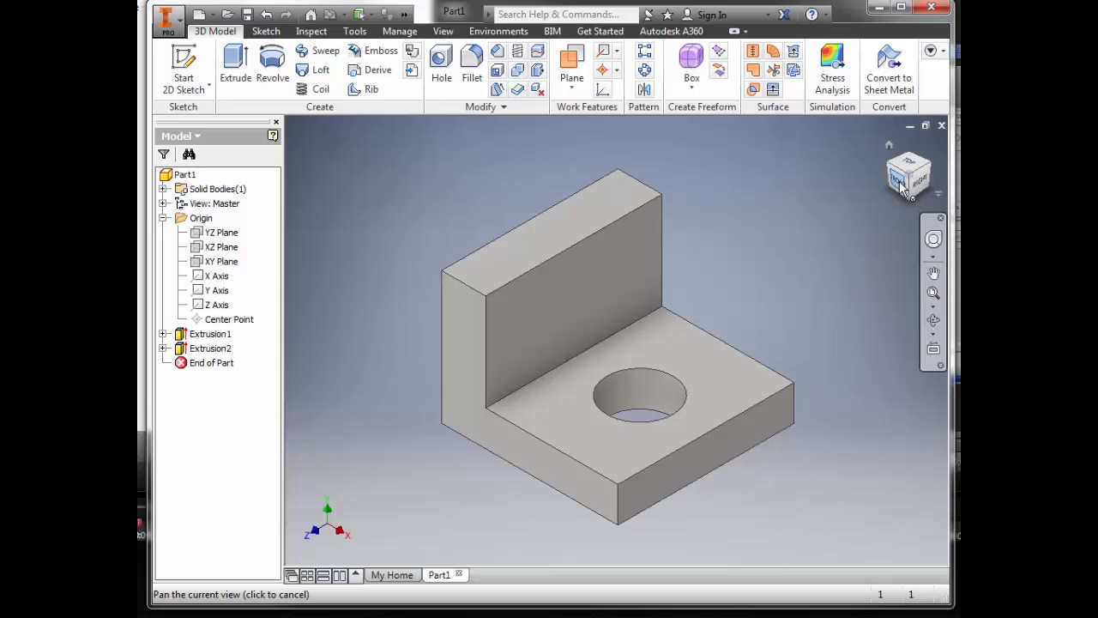
mouse_move(899, 185)
left_mouse_down()
mouse_move(899, 251)
mouse_move(899, 175)
left_mouse_up()
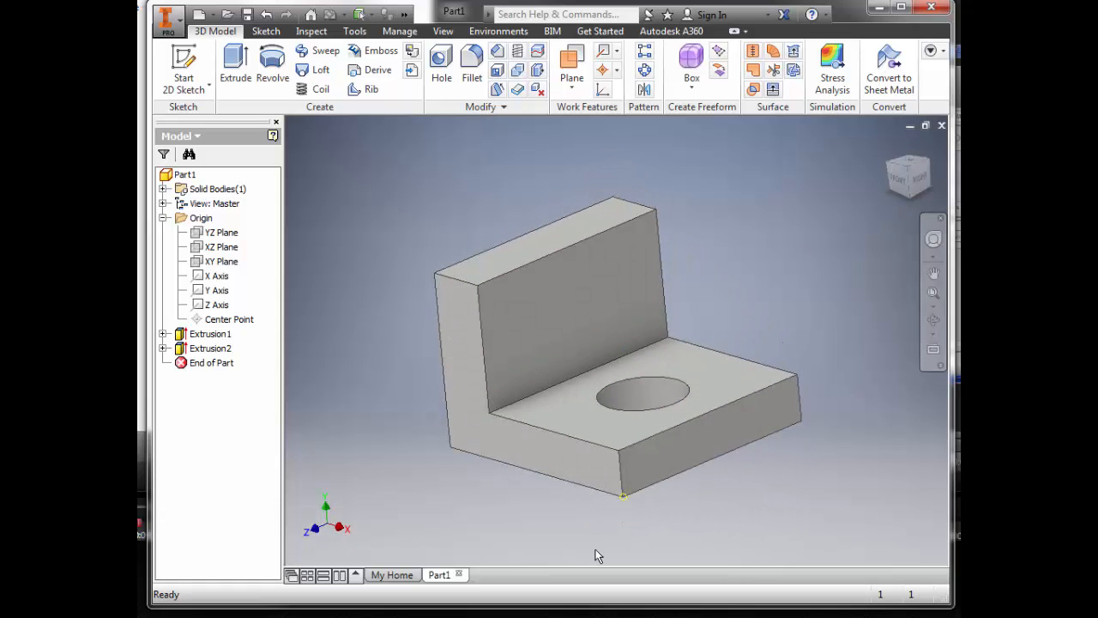